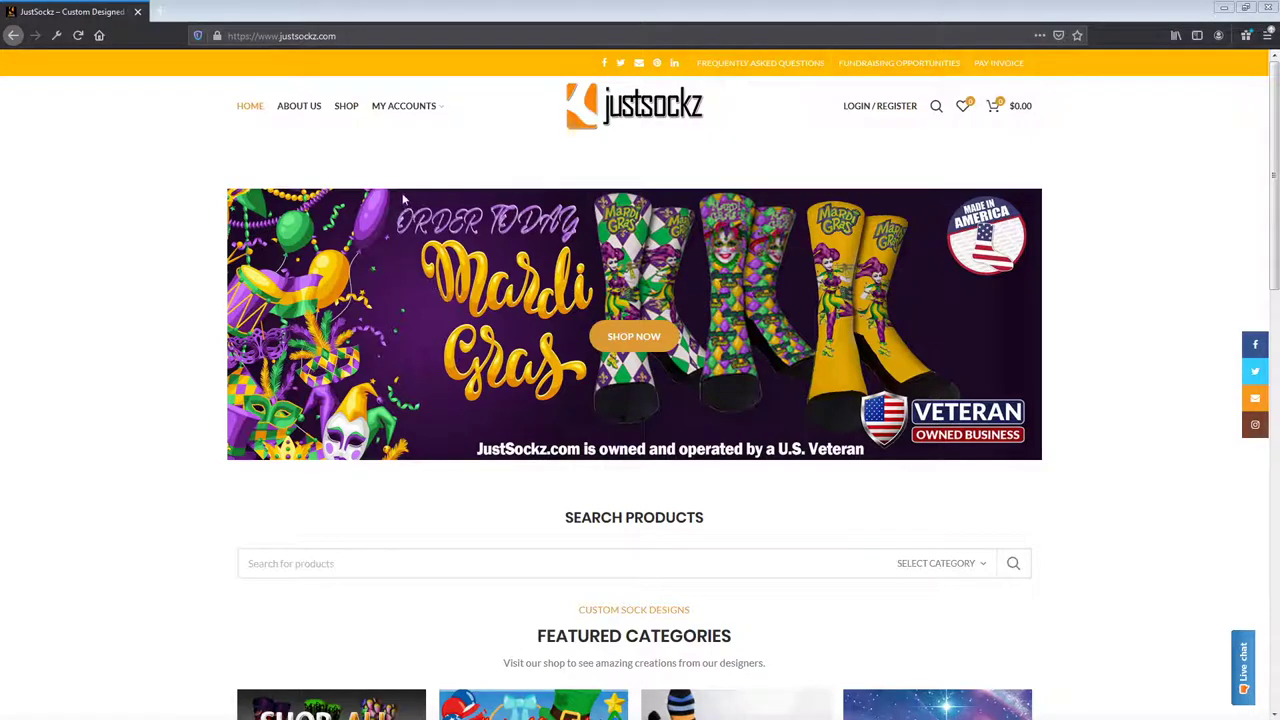
Open the Create A Custom Sock product from the shop, start customizing it and dismiss the editor notice
click(347, 108)
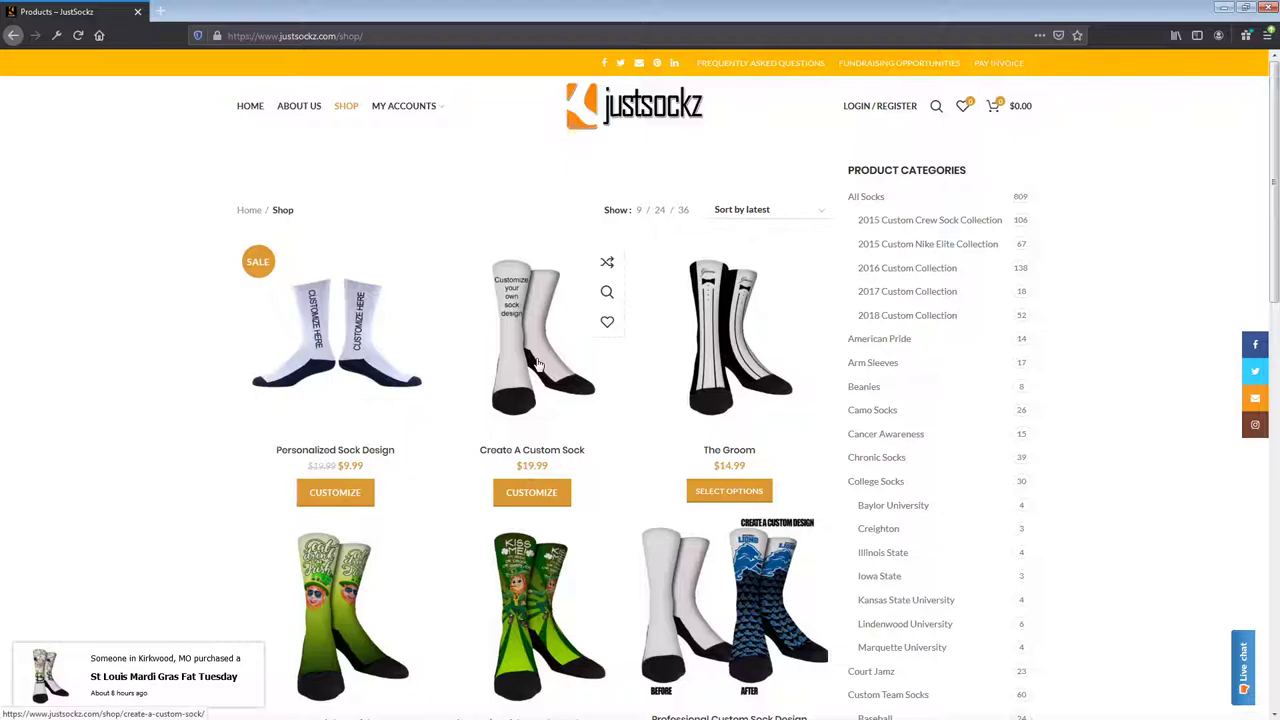
scroll(586, 443, down, 3)
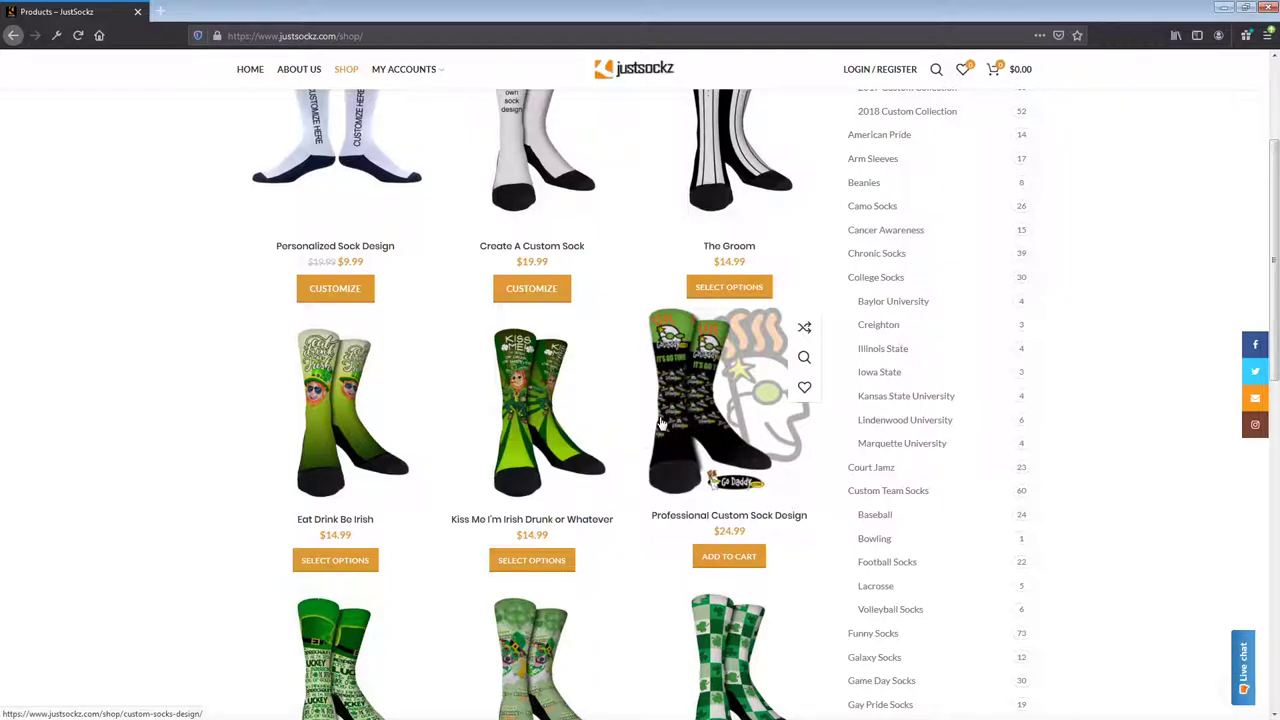
scroll(660, 424, up, 1)
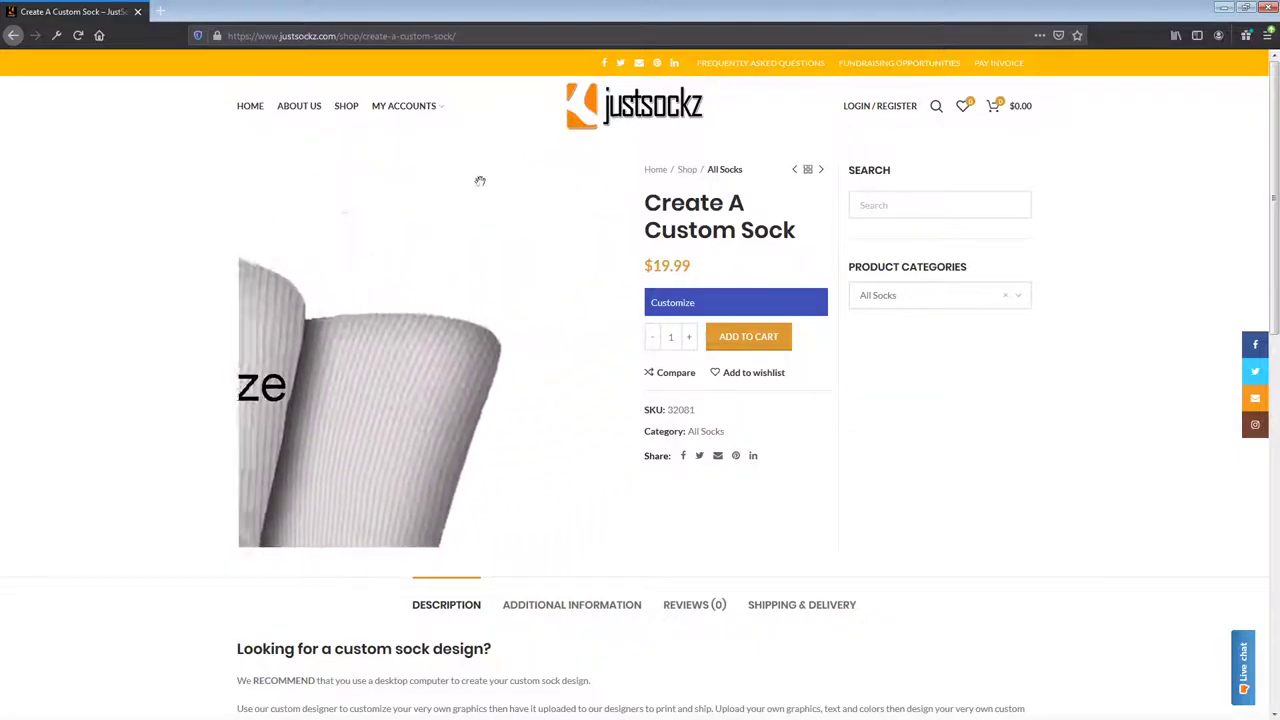
click(697, 305)
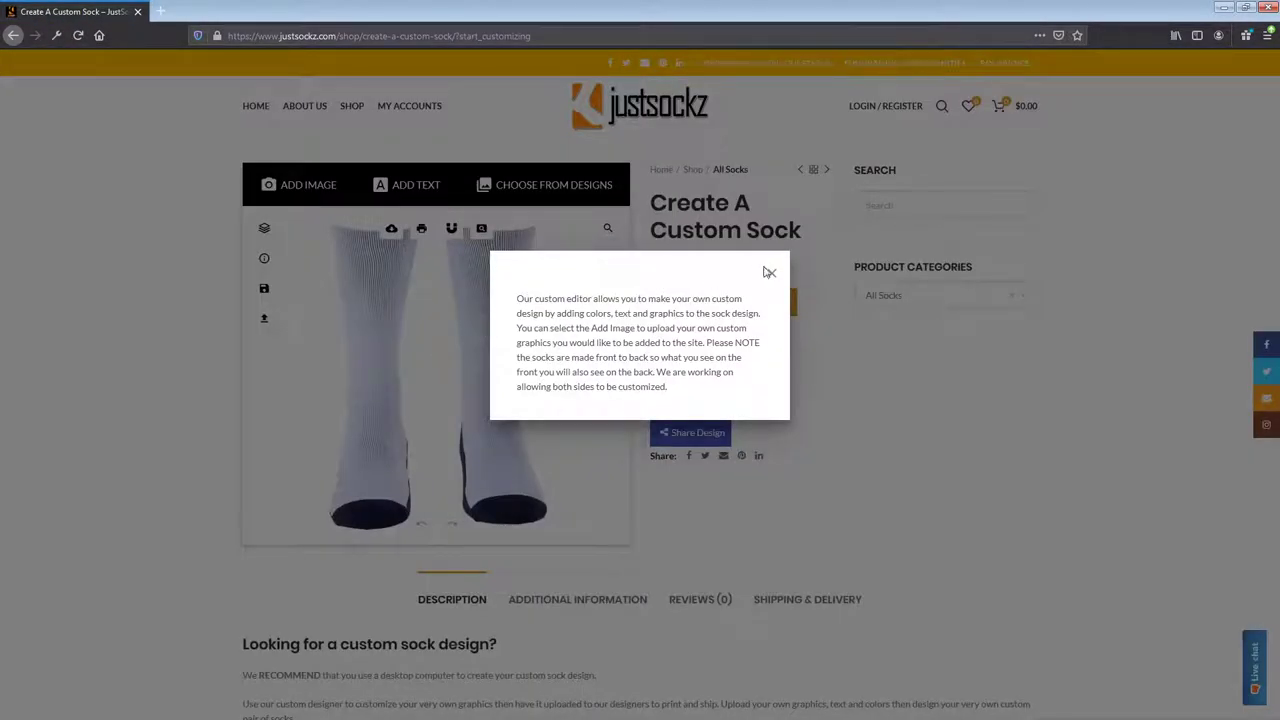
click(769, 272)
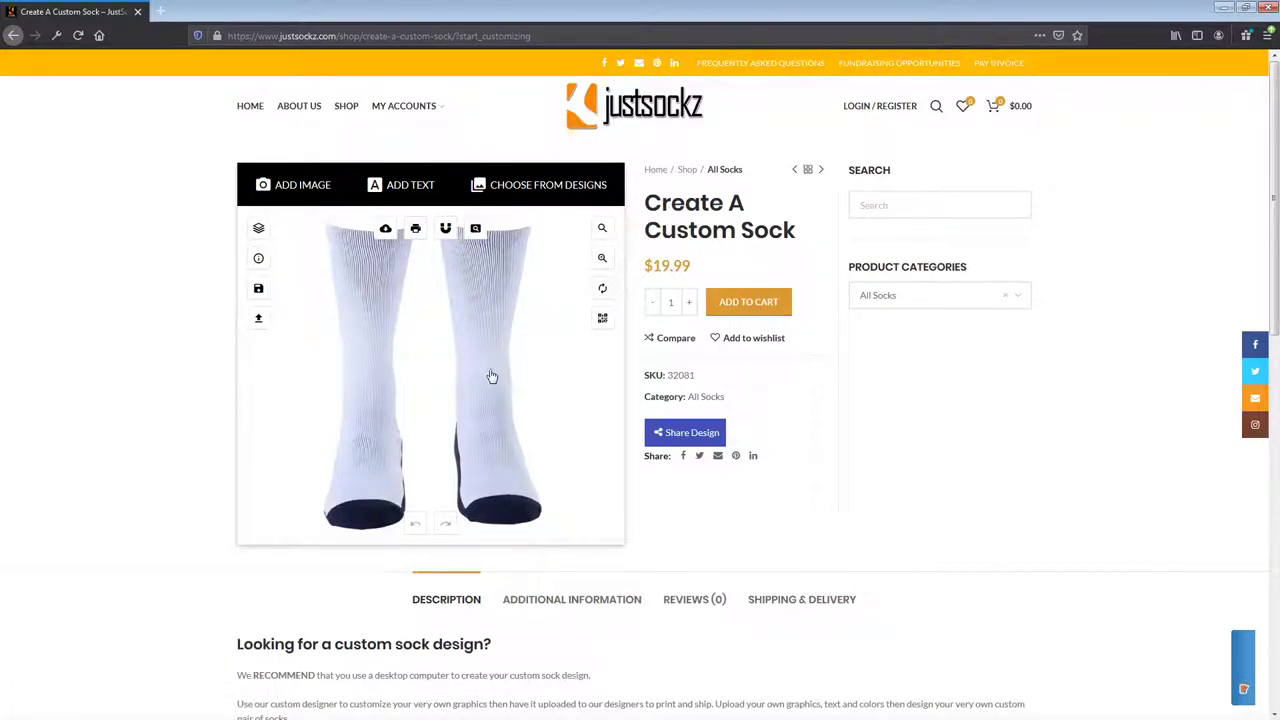
Add two copies of the uploaded "Kiss Me! I'm Irish" image to the sock design
scroll(603, 422, down, 2)
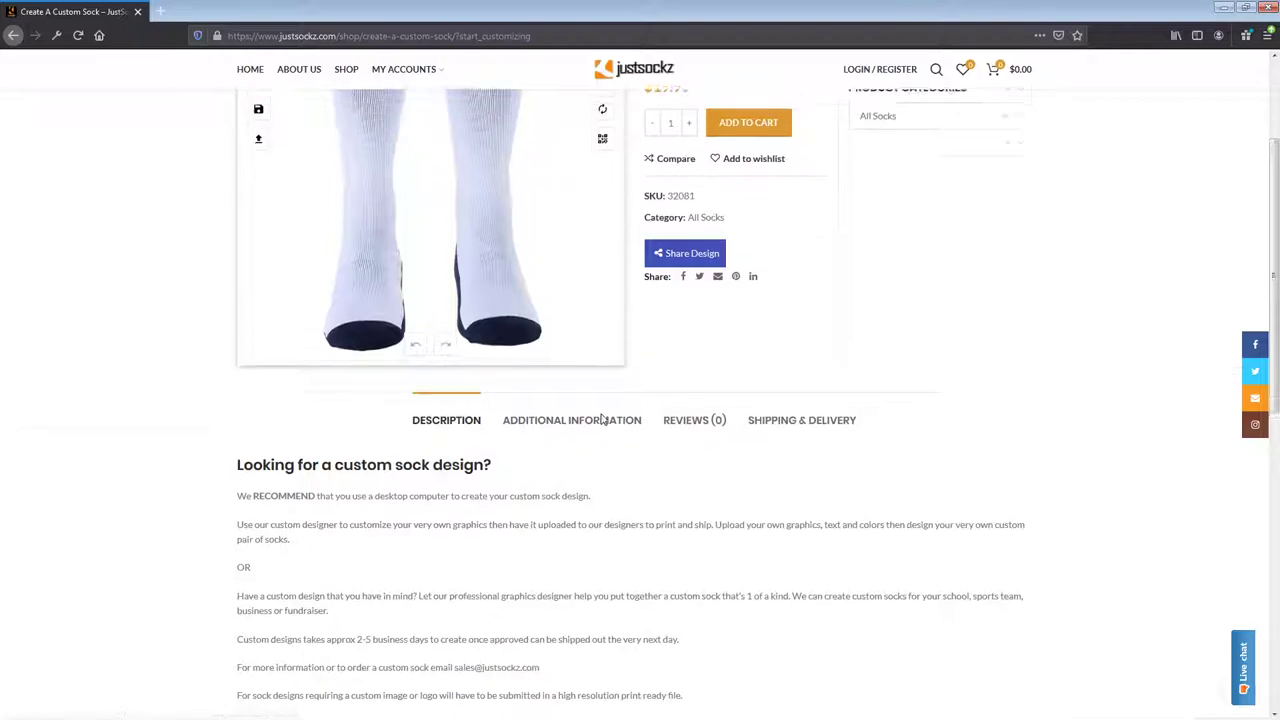
scroll(600, 418, up, 2)
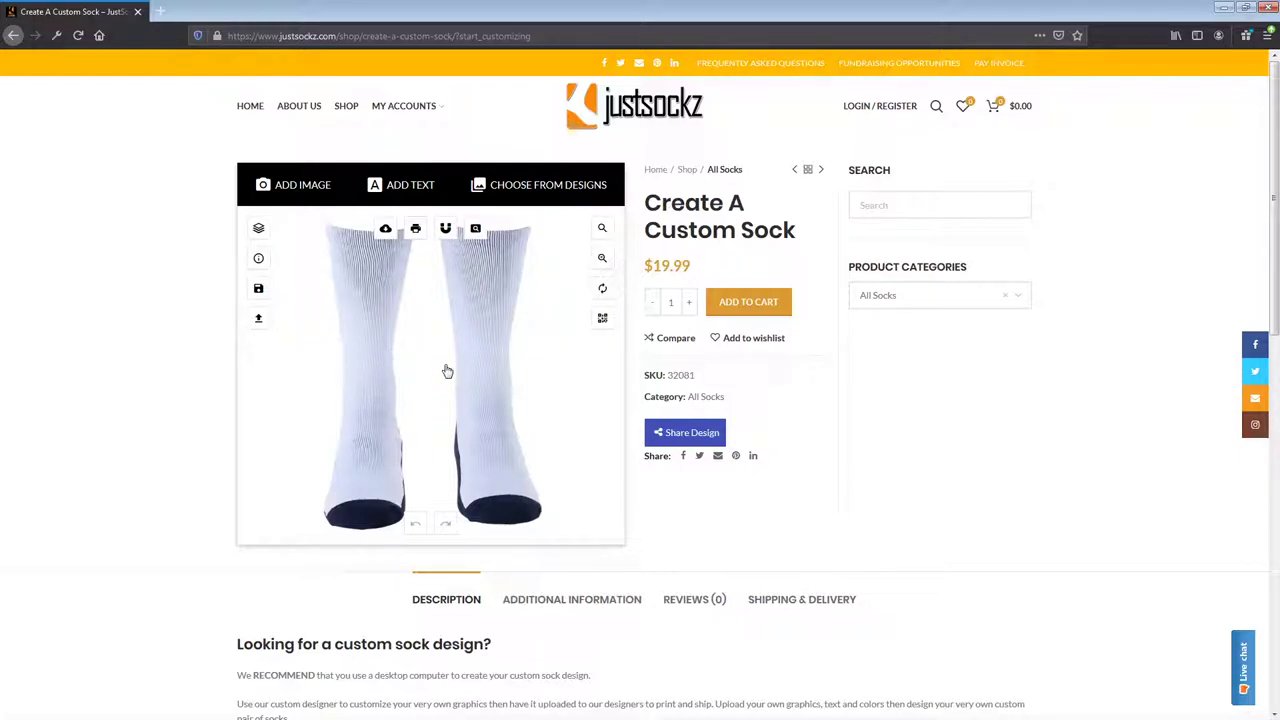
click(292, 190)
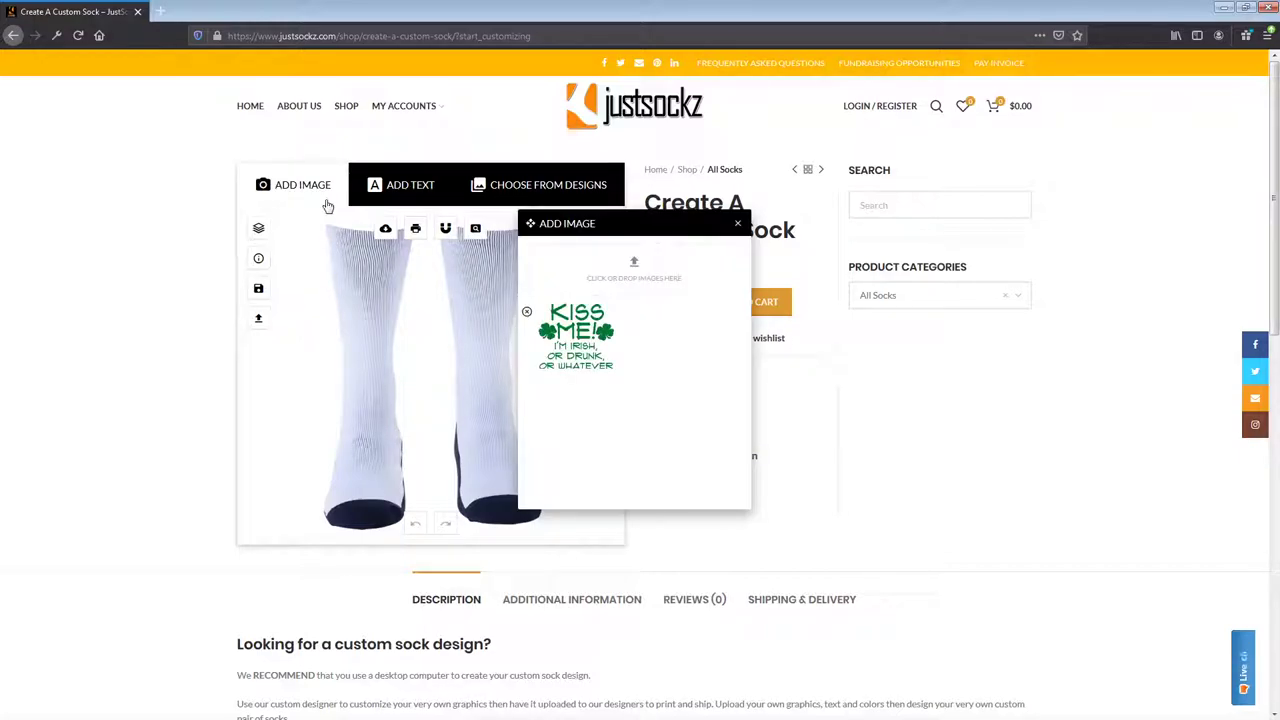
click(560, 337)
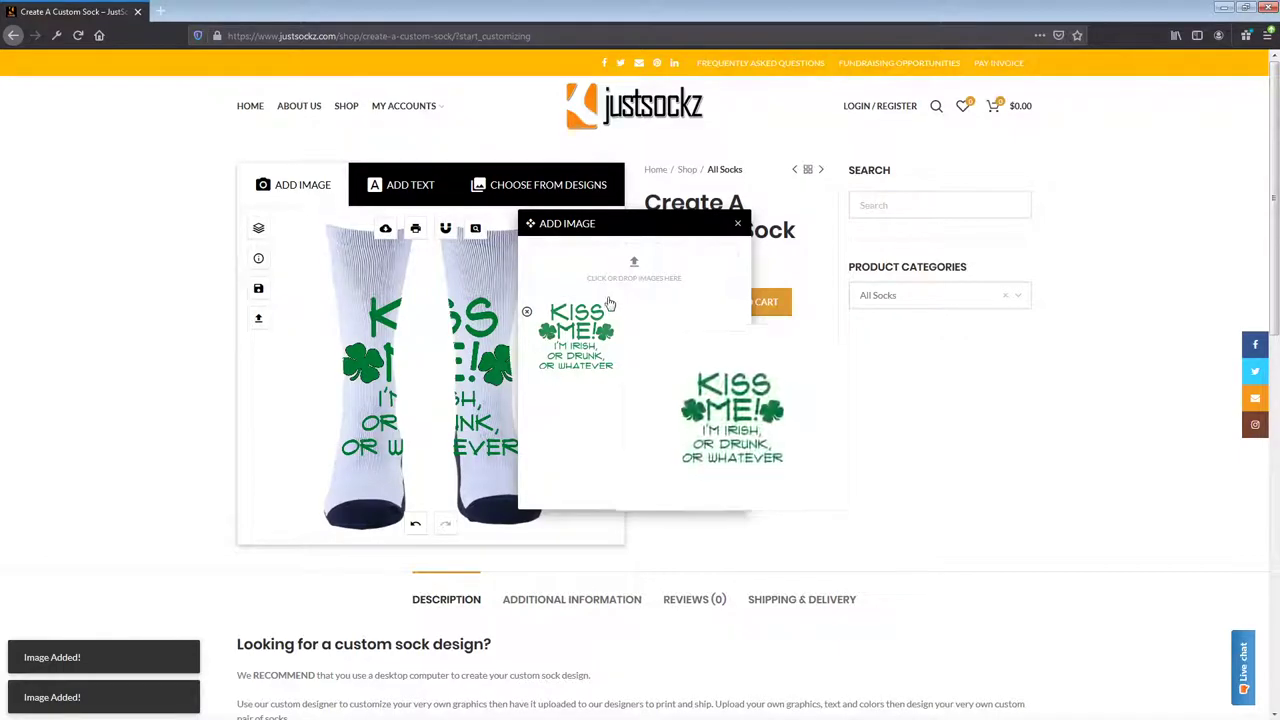
click(737, 223)
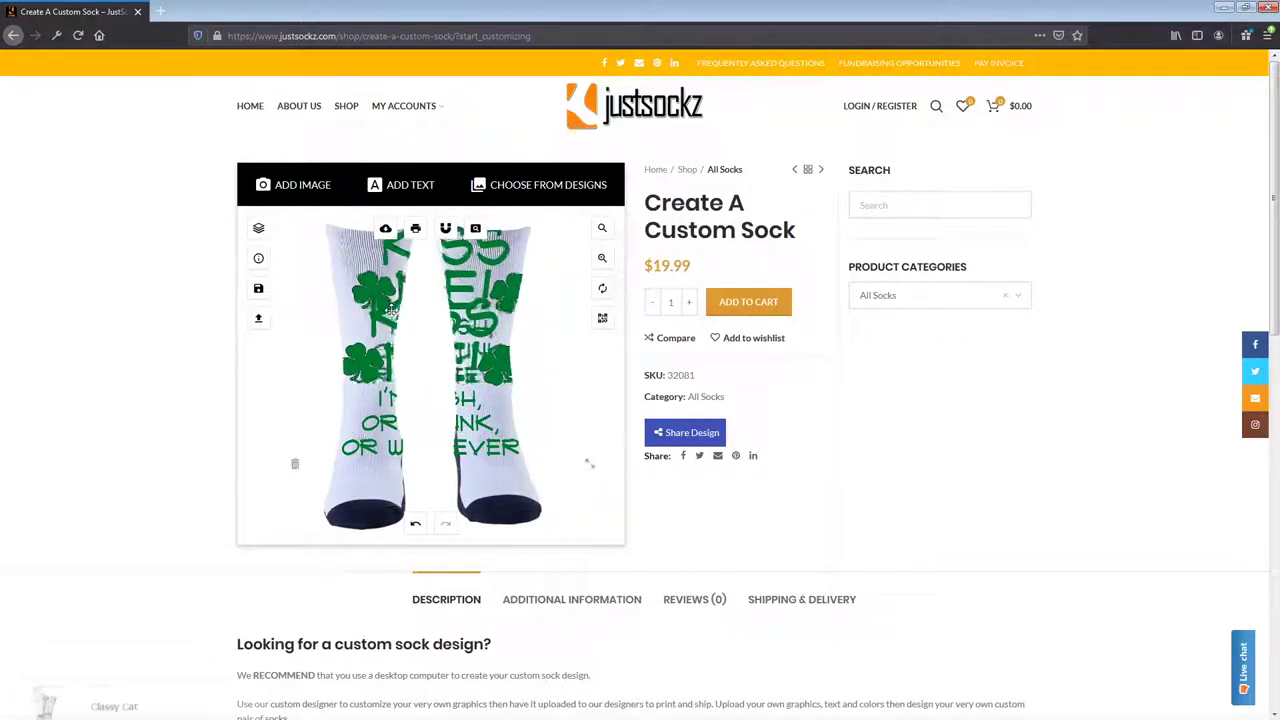
Shrink one "Kiss Me!" graphic to the sock's width and position it near the cuff of the left sock
click(390, 376)
drag(390, 376, 335, 395)
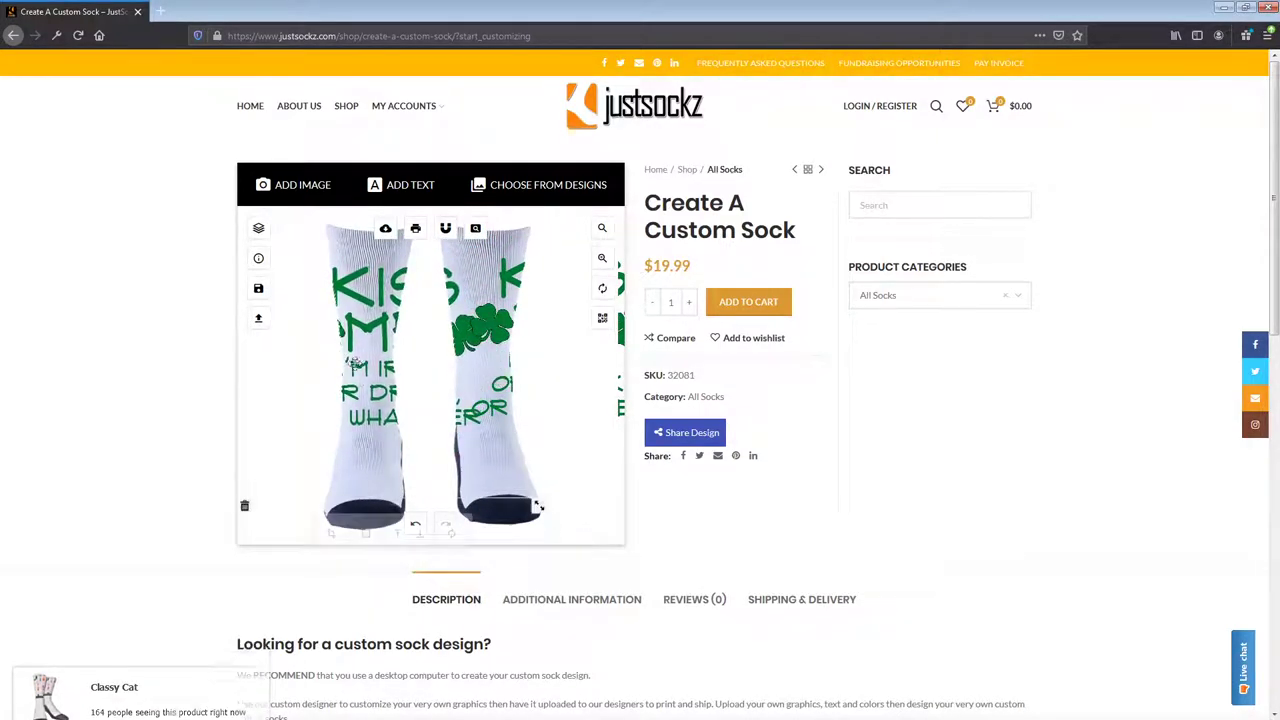
click(380, 415)
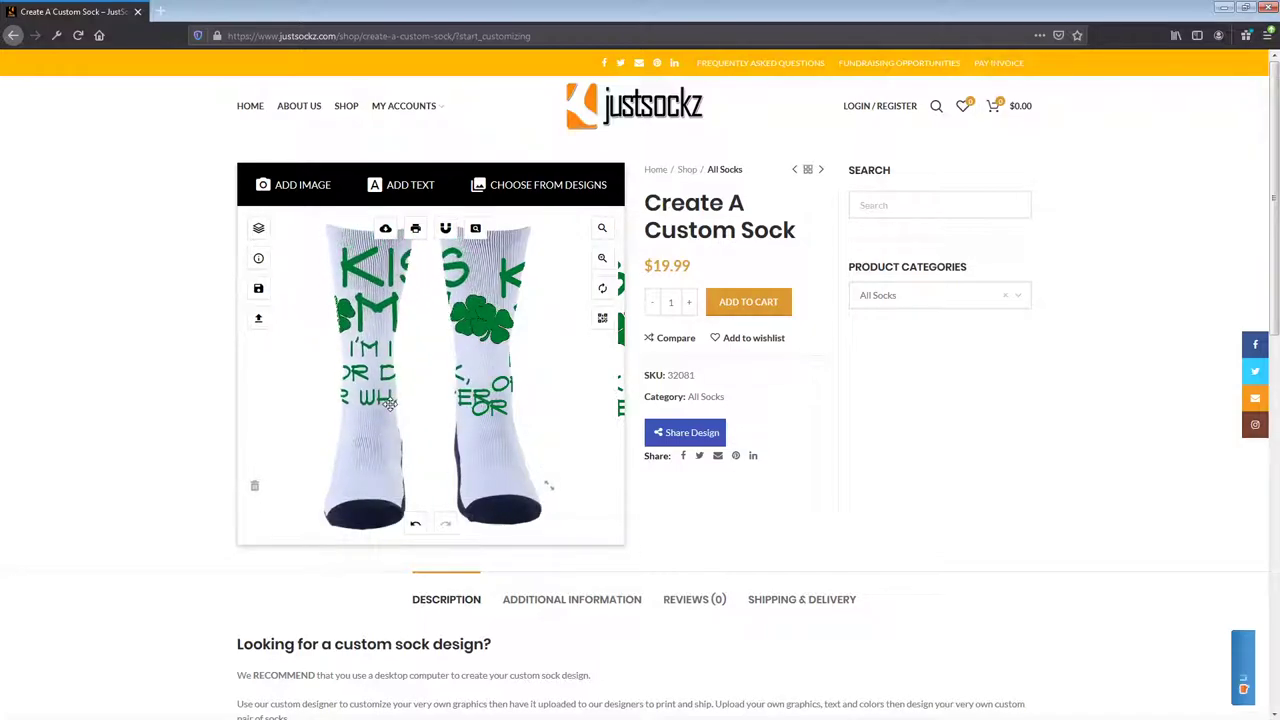
drag(545, 485, 461, 394)
drag(369, 351, 350, 313)
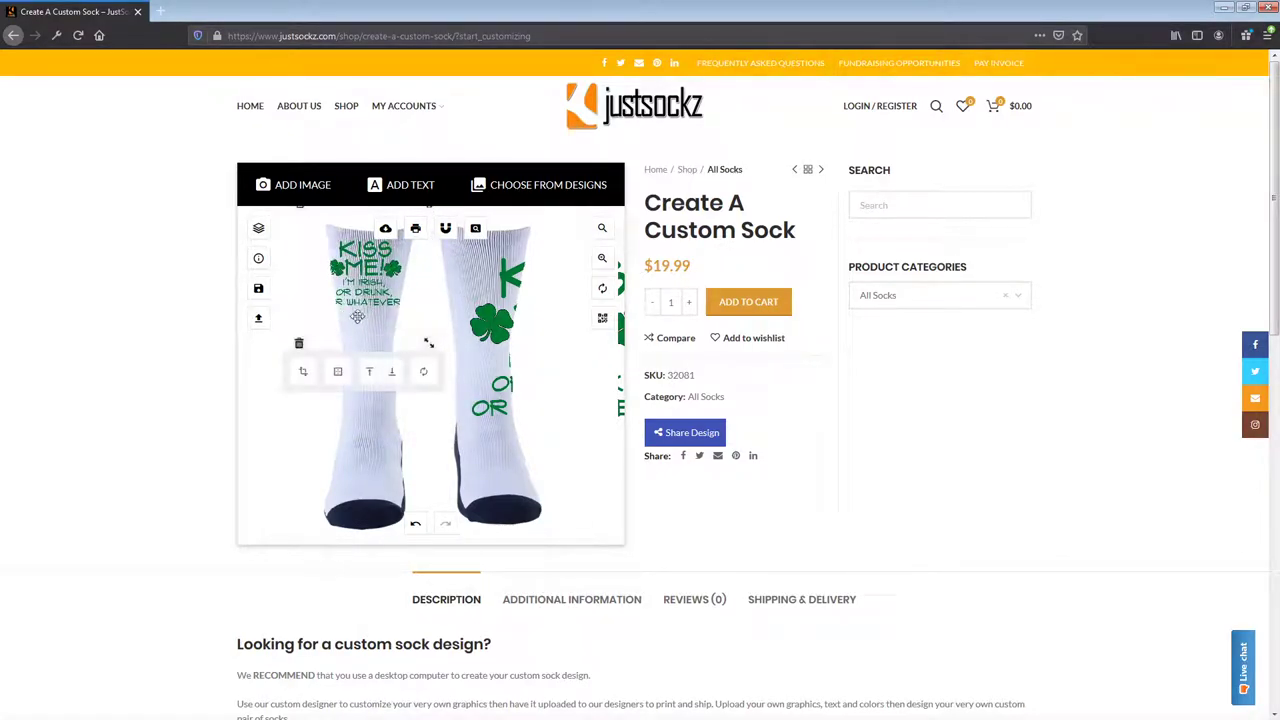
mouse_move(429, 344)
mouse_down()
mouse_move(394, 314)
mouse_move(414, 335)
mouse_up()
drag(371, 296, 376, 298)
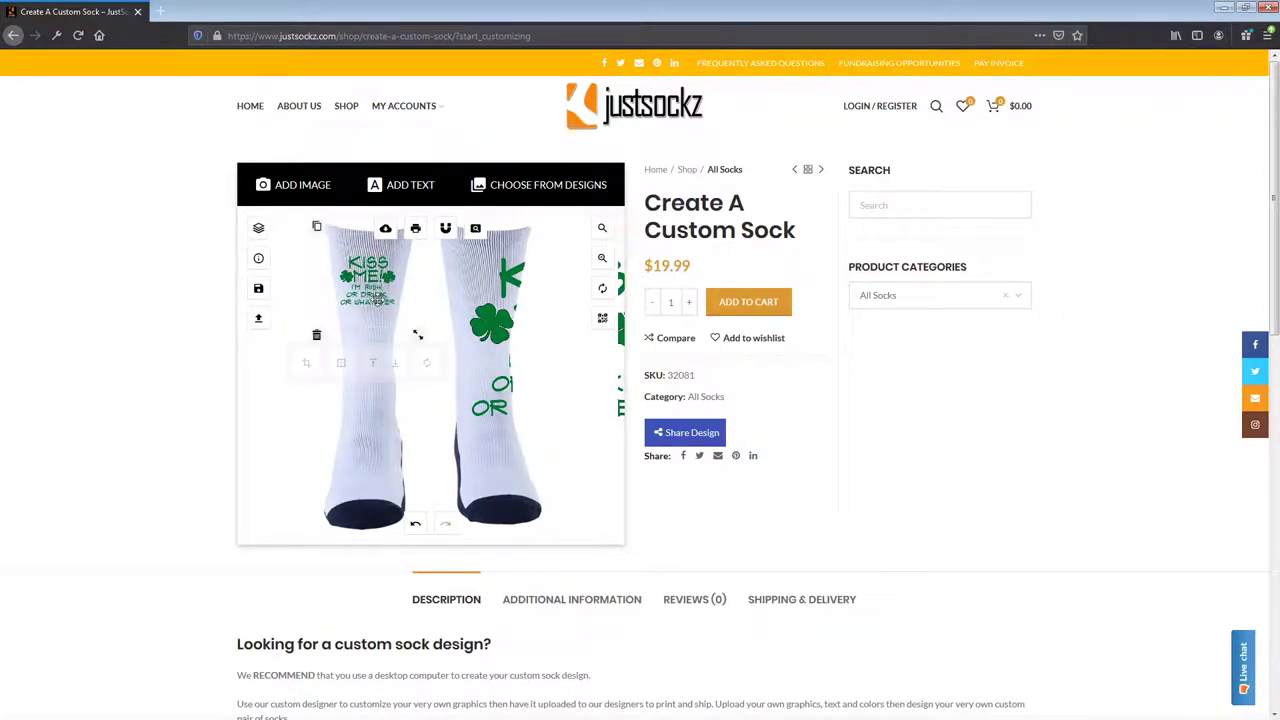
Shrink the second "Kiss Me!" graphic to match the first and position it near the cuff of the right sock
click(479, 298)
drag(505, 330, 464, 325)
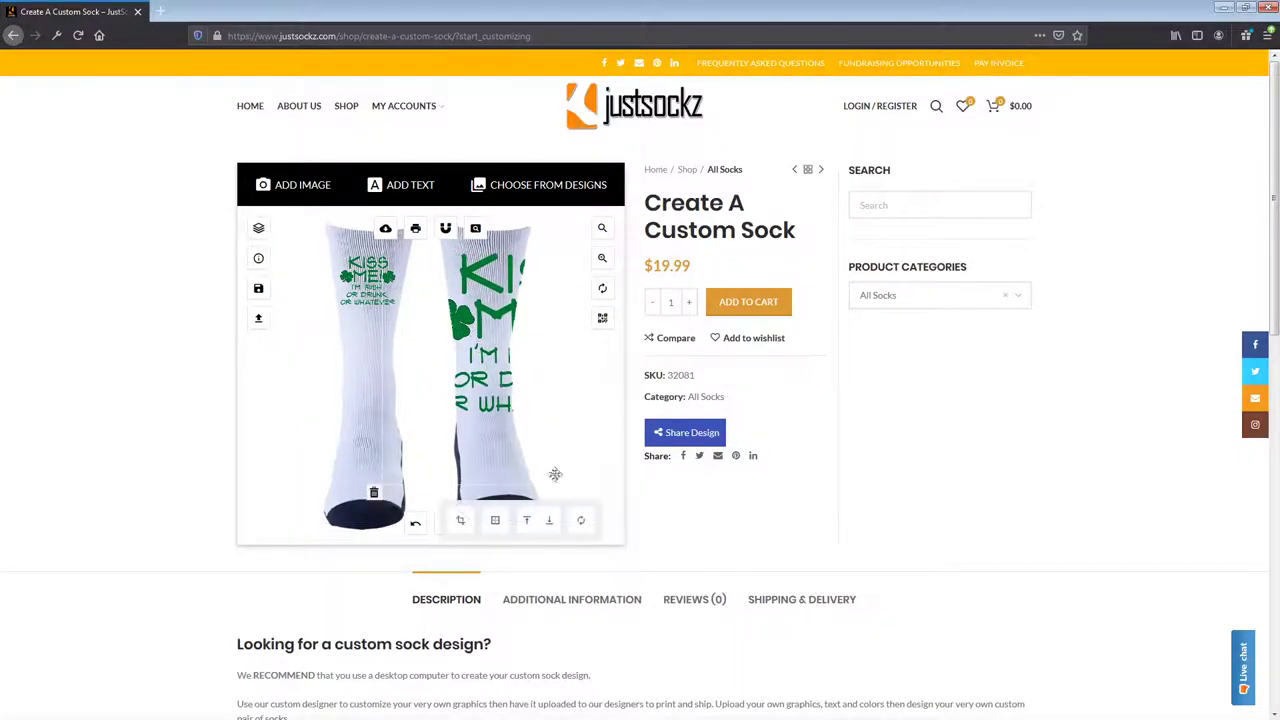
drag(533, 430, 583, 491)
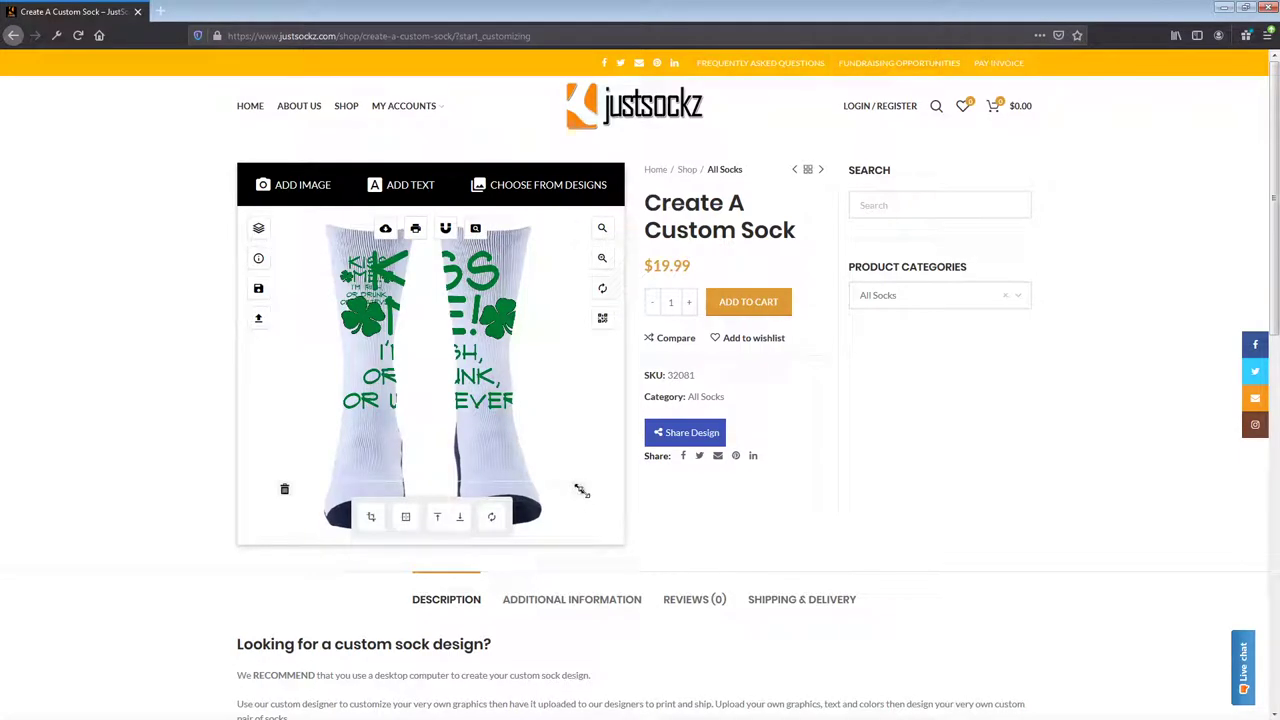
key(Delete)
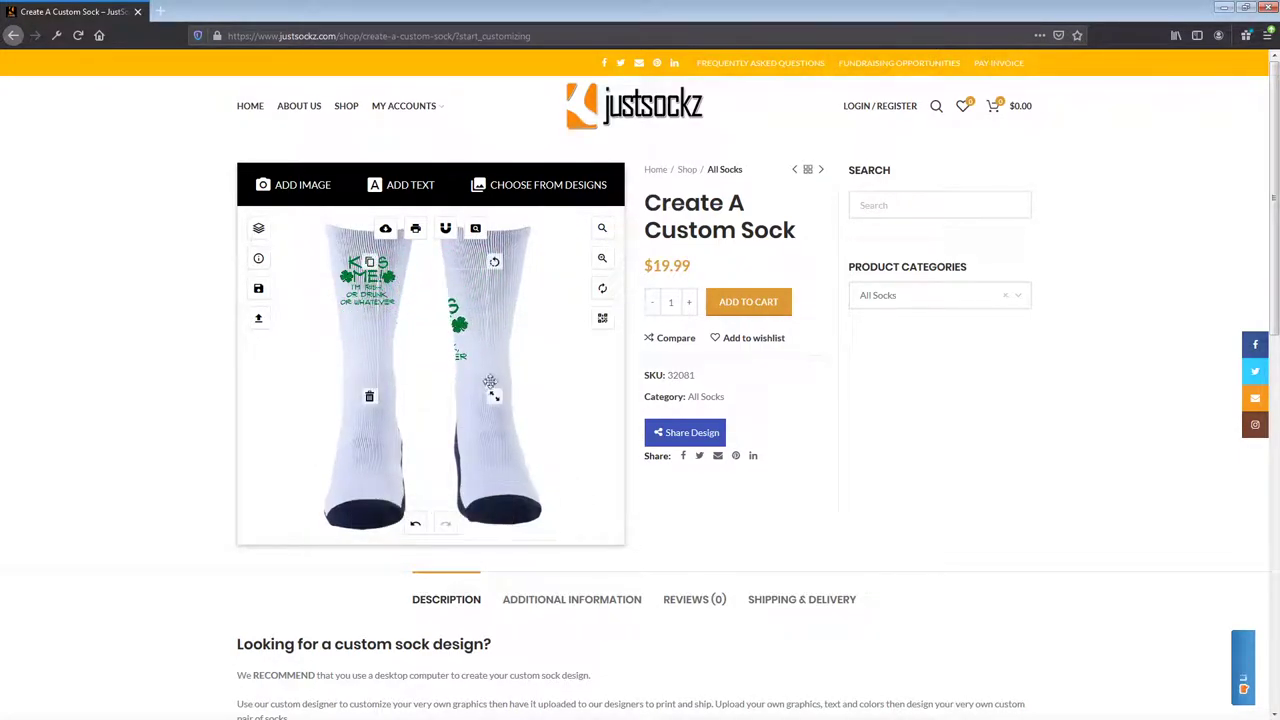
drag(430, 300, 497, 287)
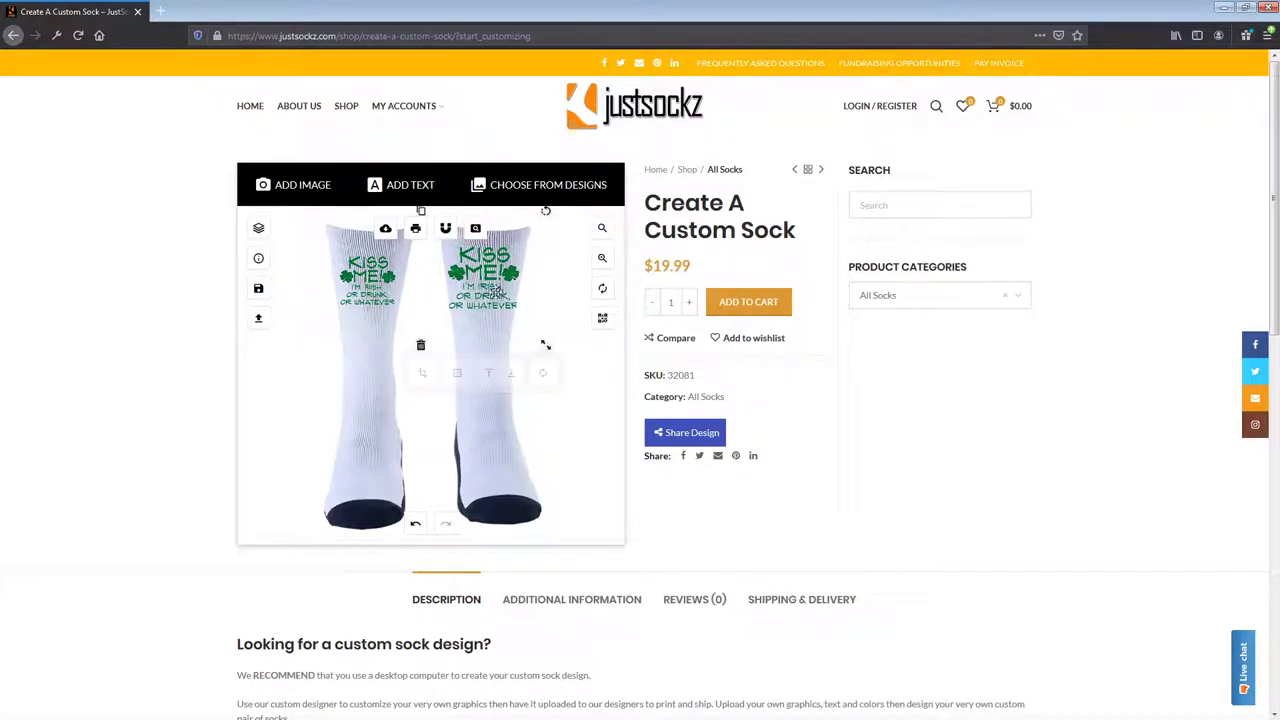
drag(546, 345, 522, 305)
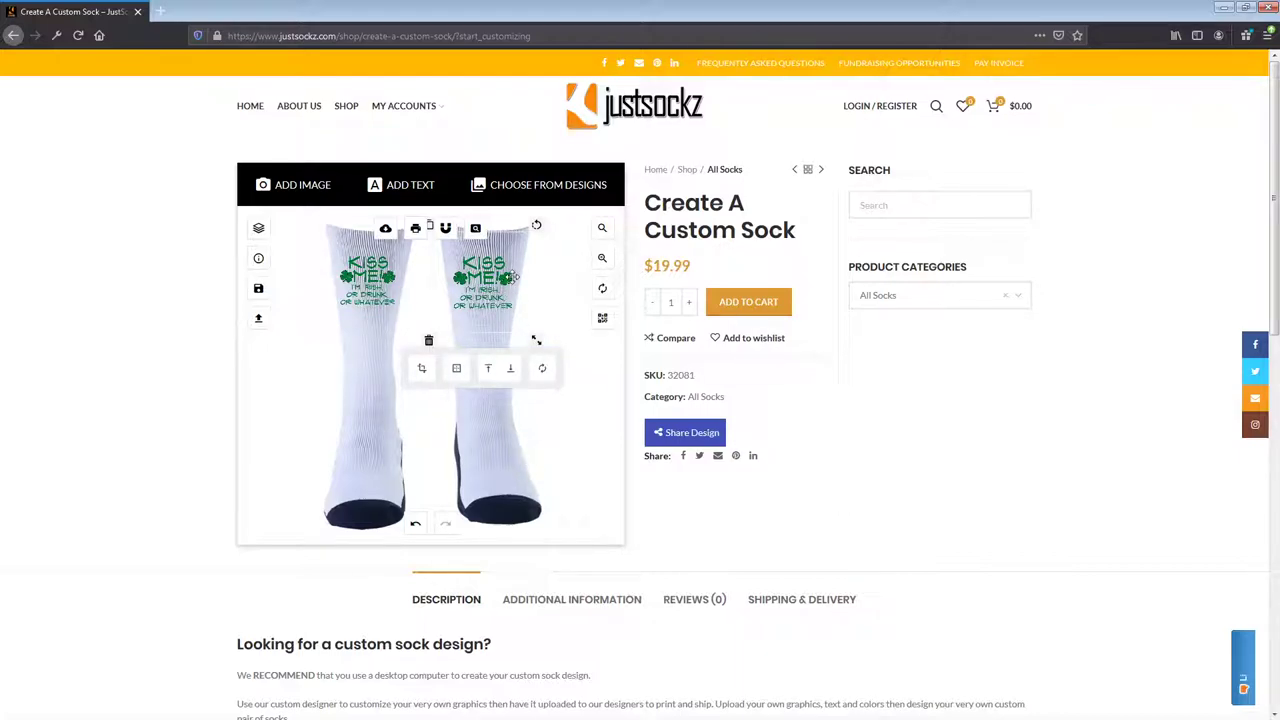
drag(486, 281, 491, 452)
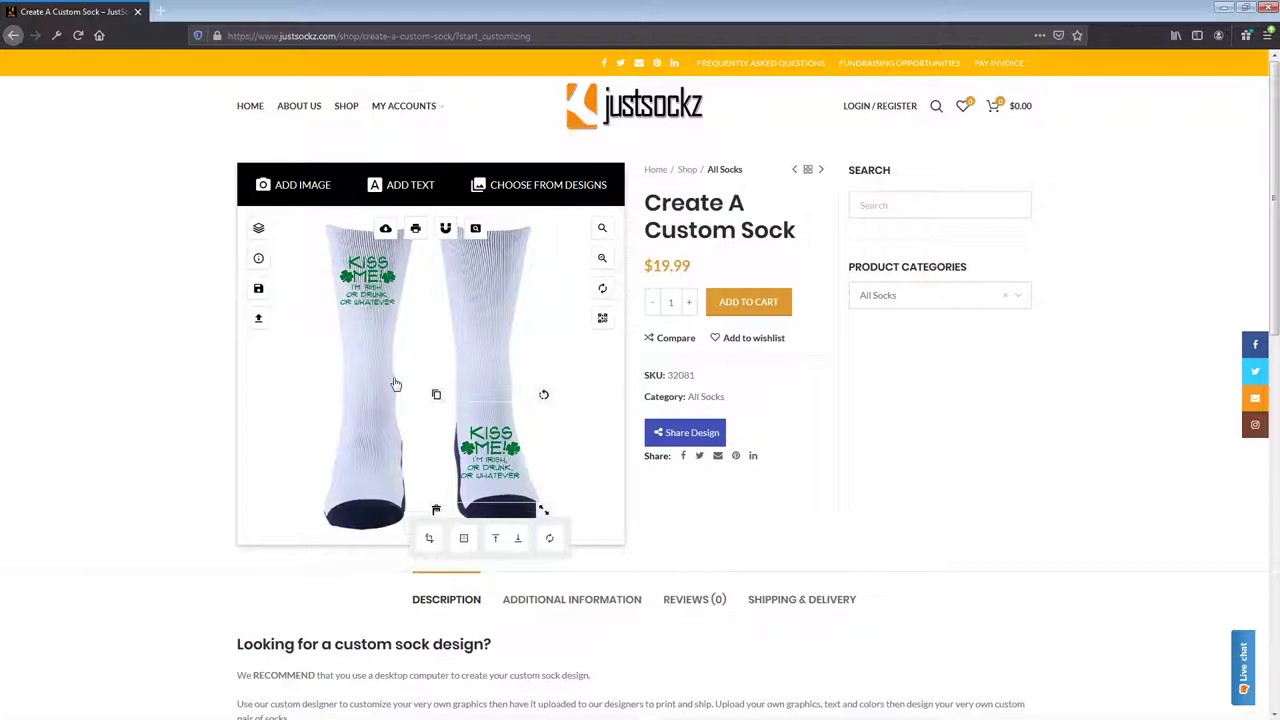
drag(485, 458, 483, 284)
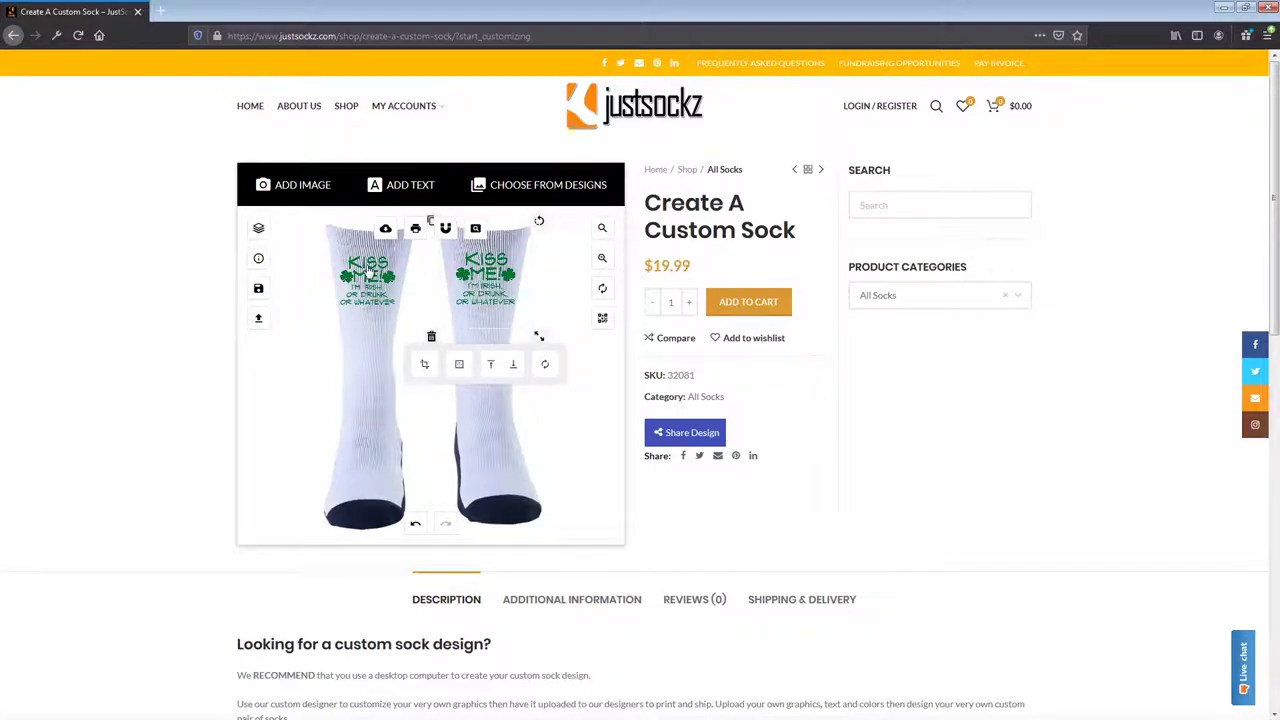
Change the base color of the socks to red, #ff0000
click(506, 478)
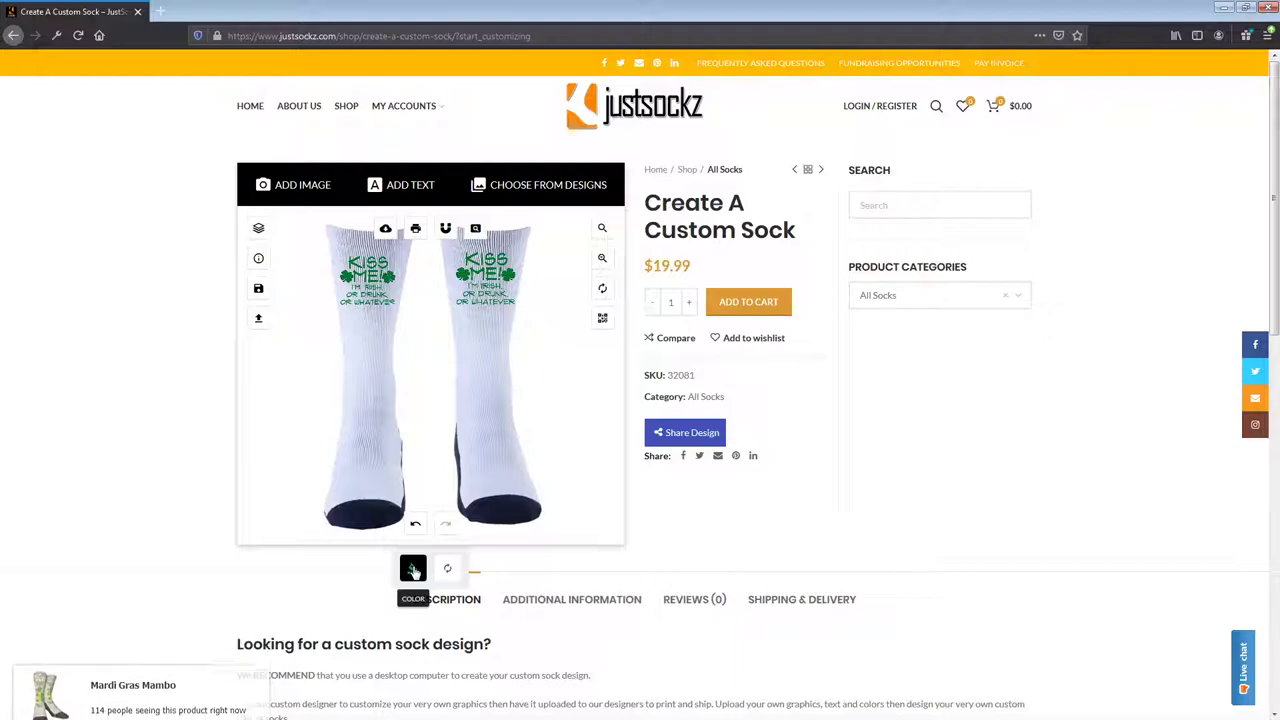
click(413, 569)
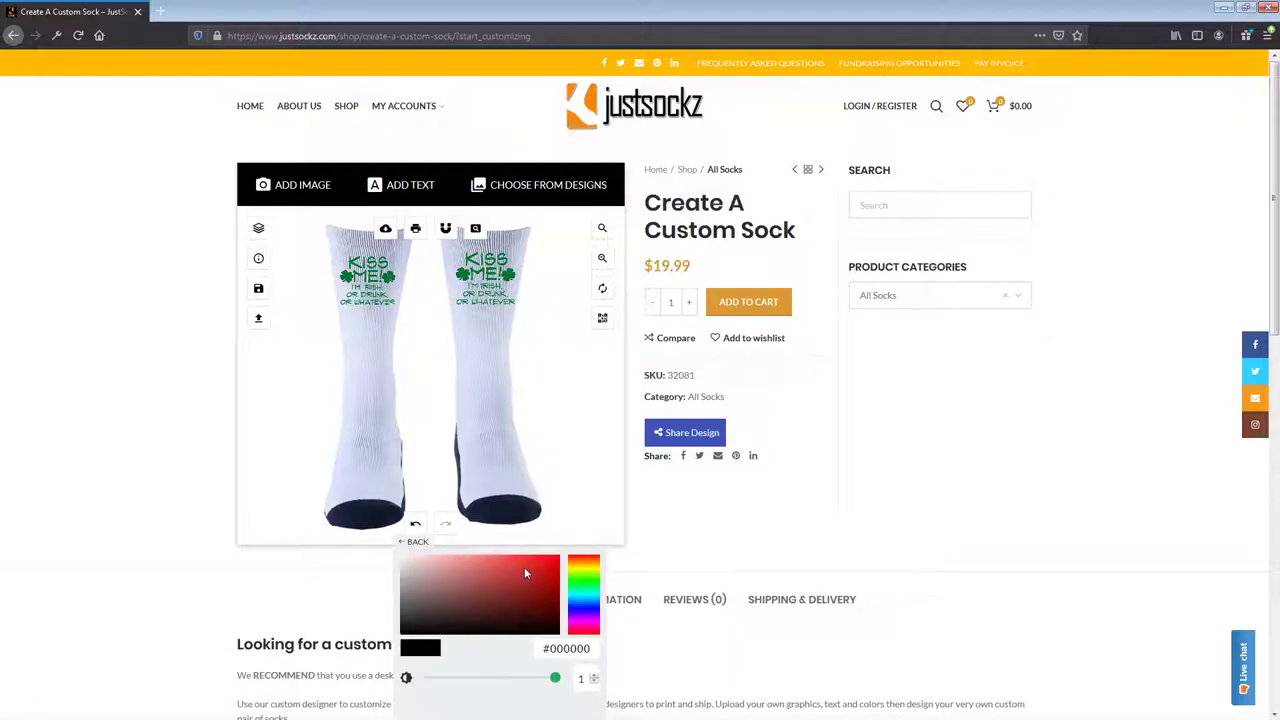
drag(536, 563, 560, 553)
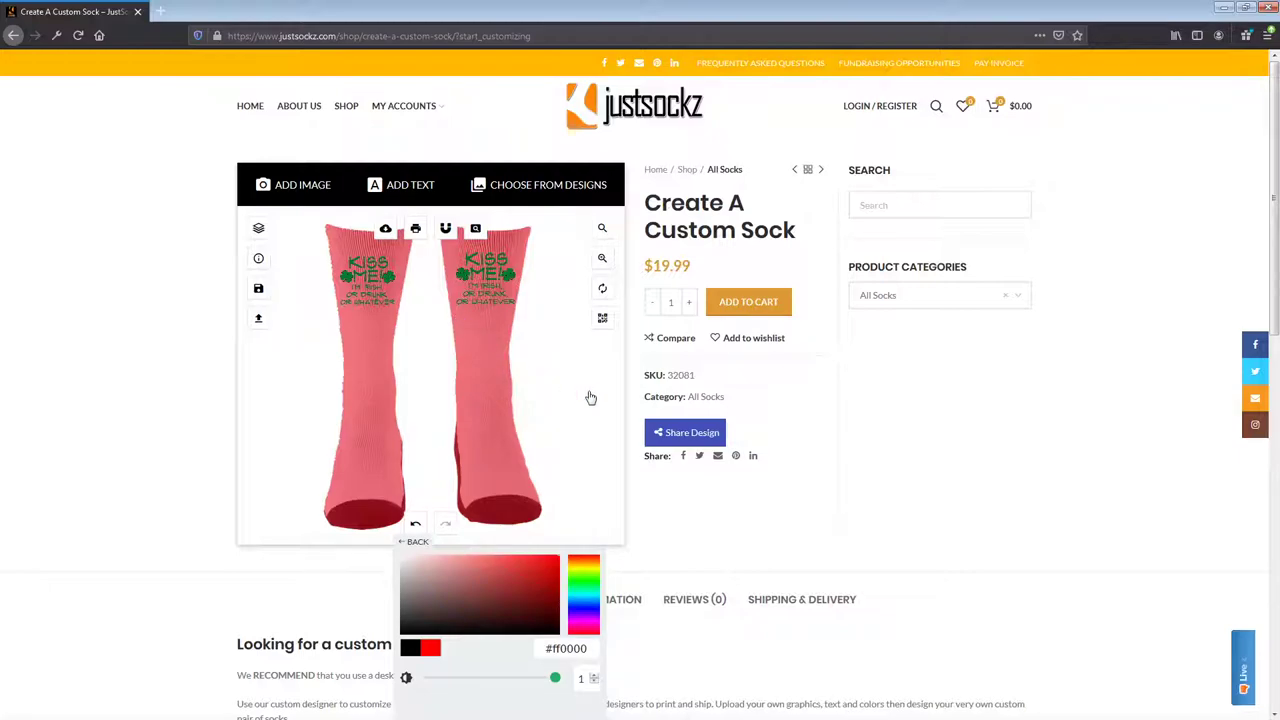
Add the text "Happy St Pats" to the sock design
click(385, 197)
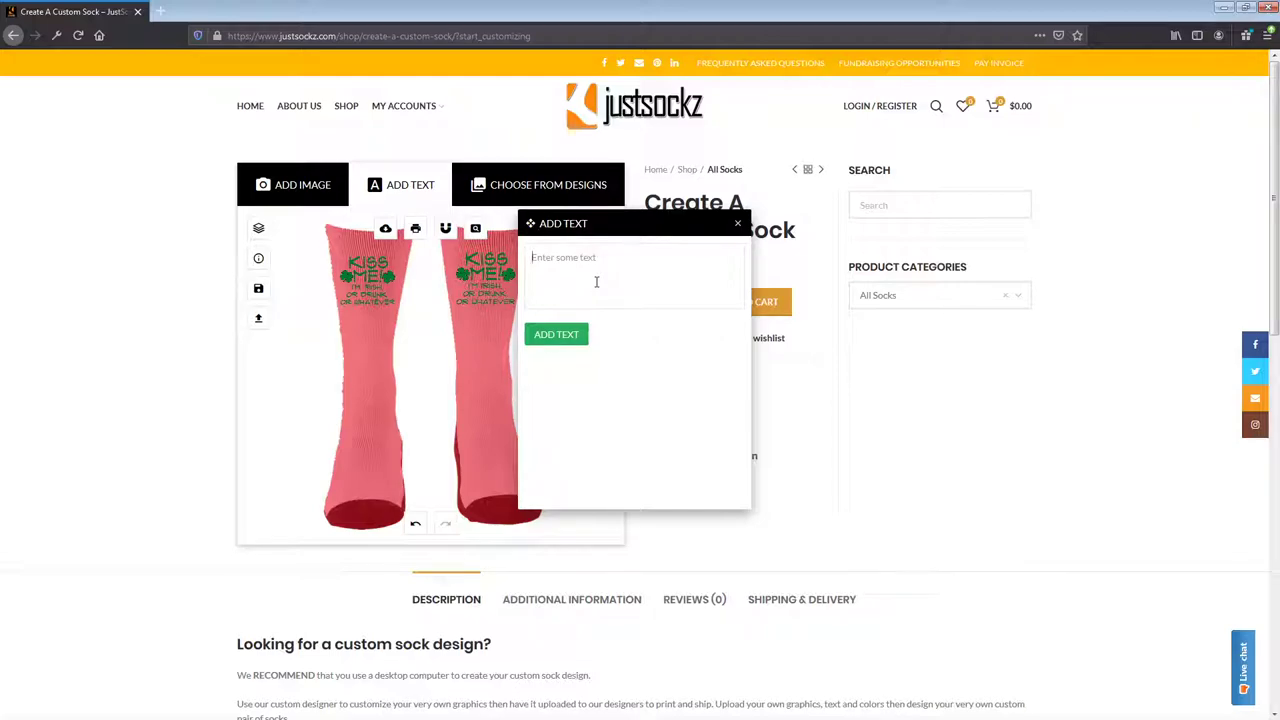
text(Happy St Pats)
click(556, 335)
click(737, 223)
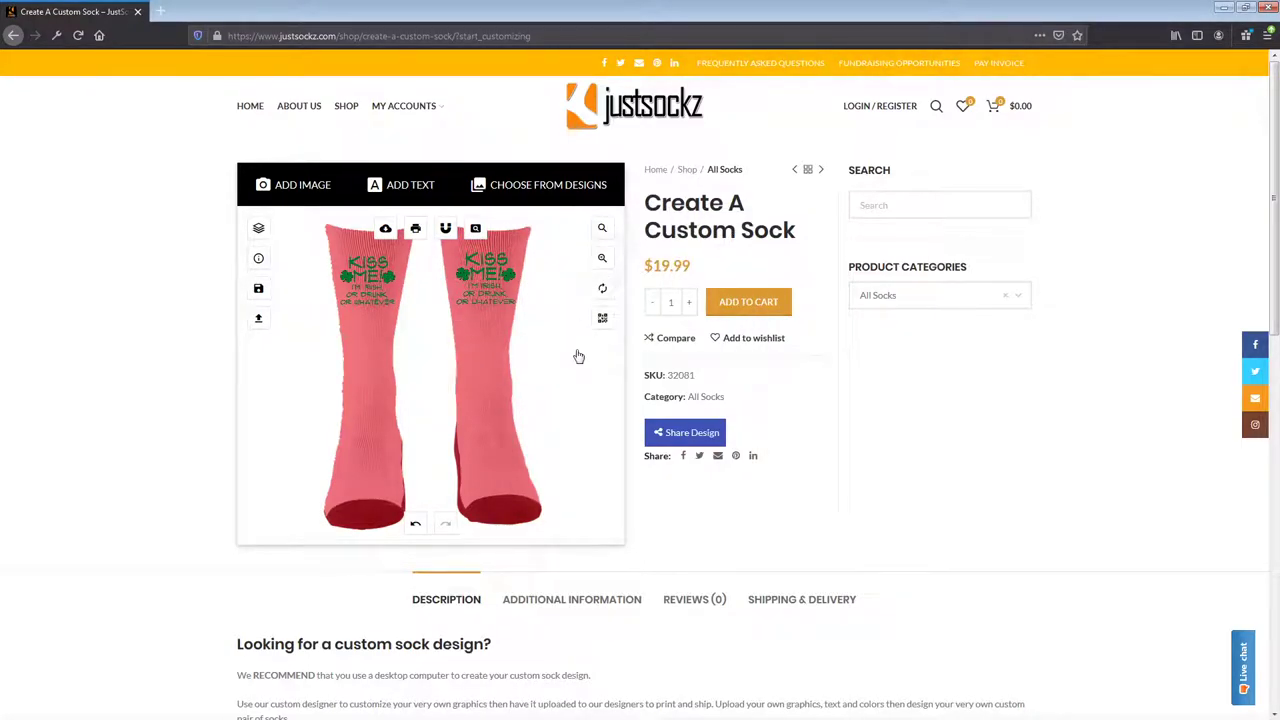
Select the "Happy St Pats" text layer and move the text below the graphic on the right sock
click(258, 228)
click(533, 392)
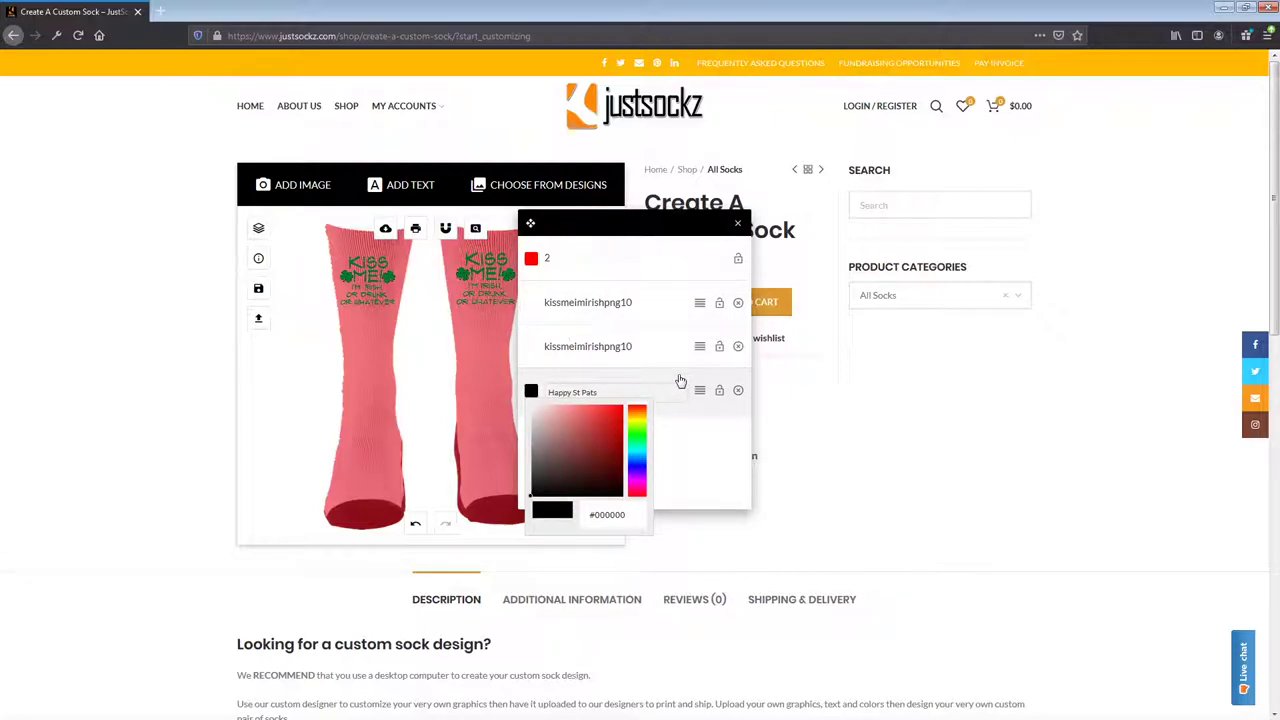
click(566, 382)
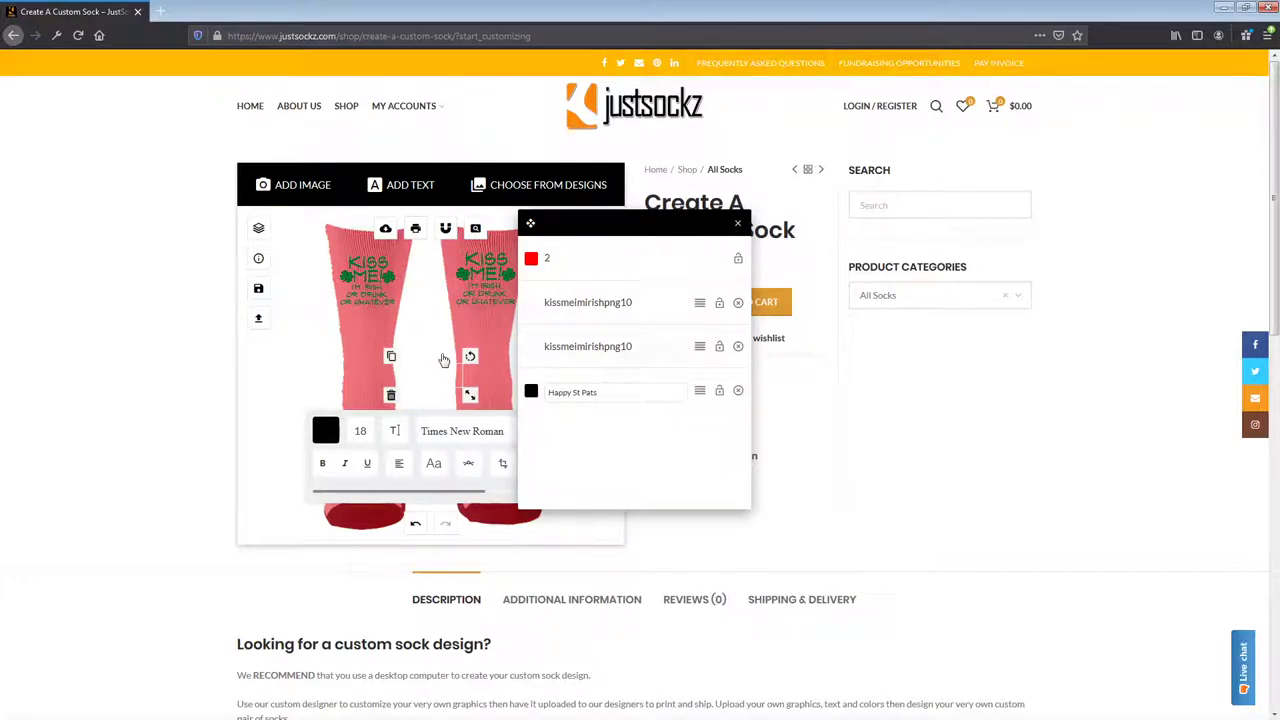
drag(414, 371, 462, 351)
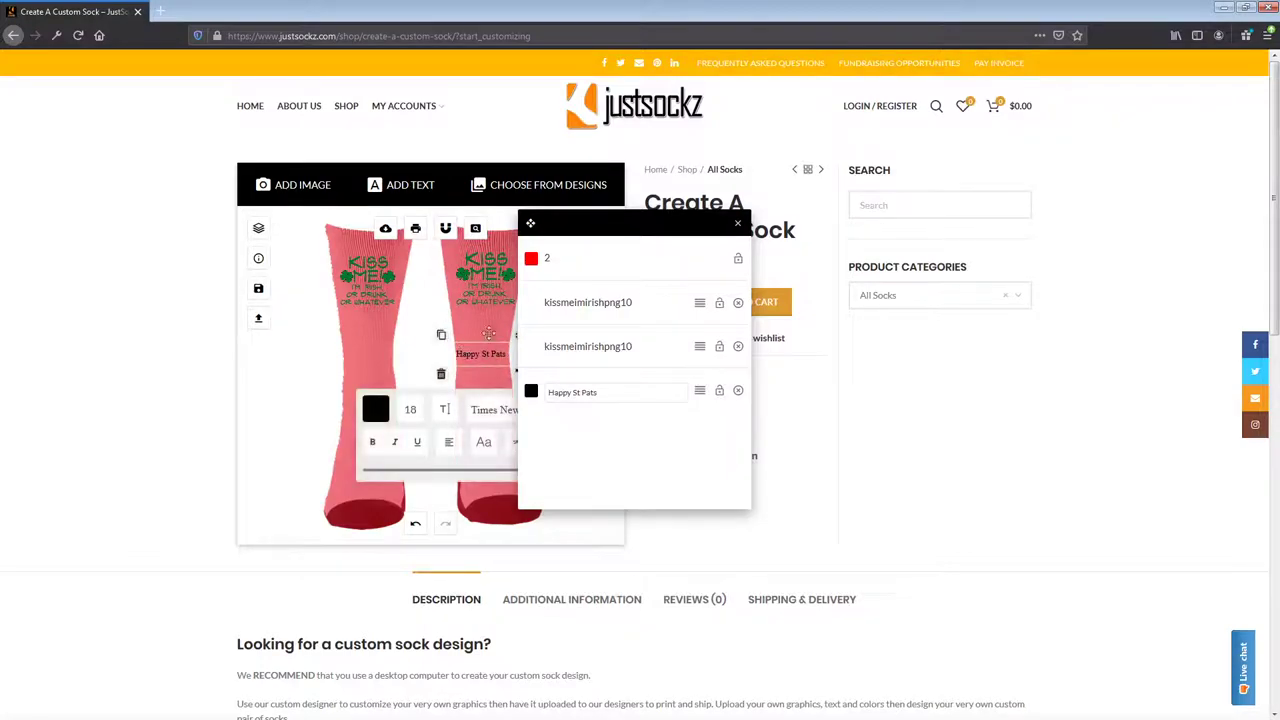
click(735, 227)
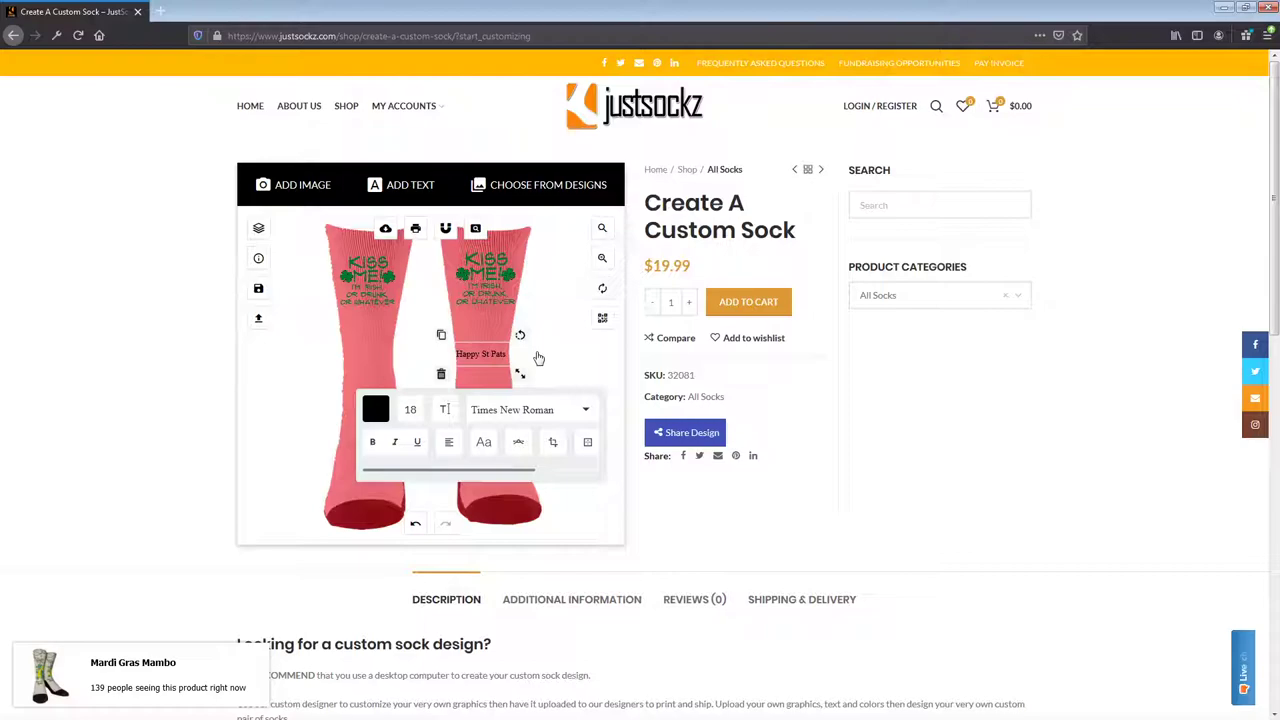
Rotate the "Happy St Pats" text to run vertically at size 45 and place it below the graphic on the left sock
drag(521, 335, 455, 437)
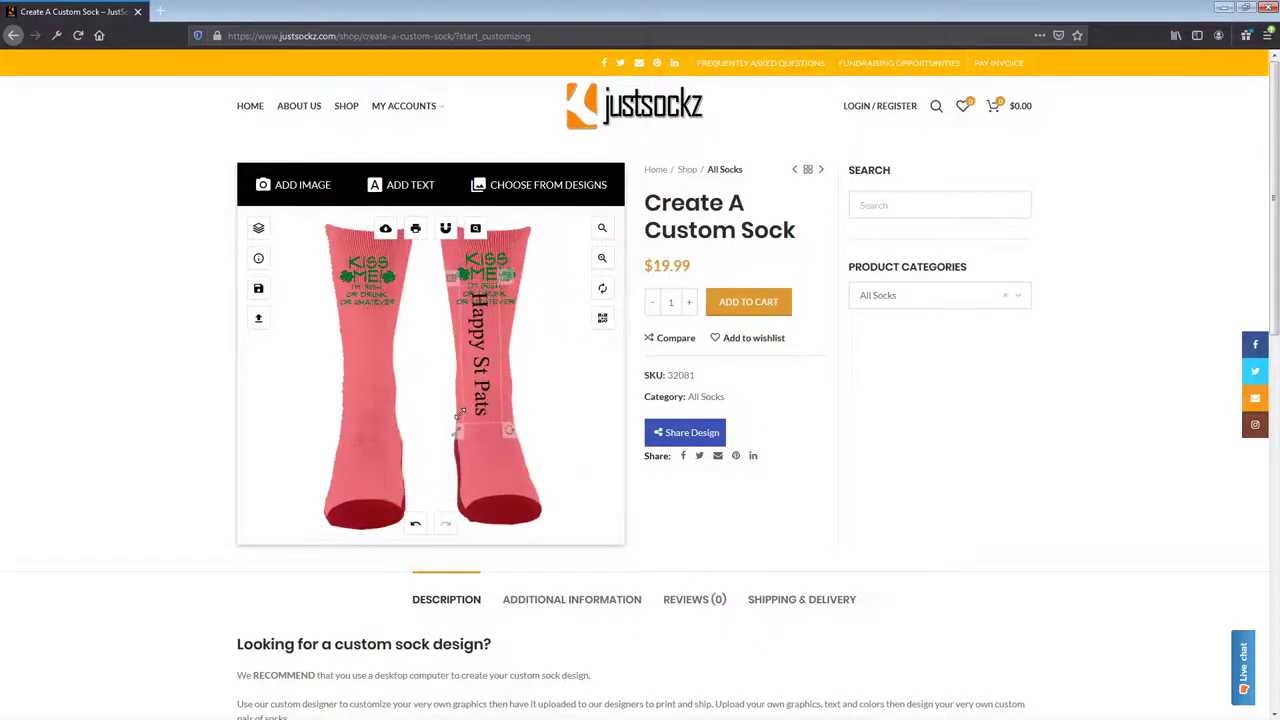
drag(488, 378, 490, 405)
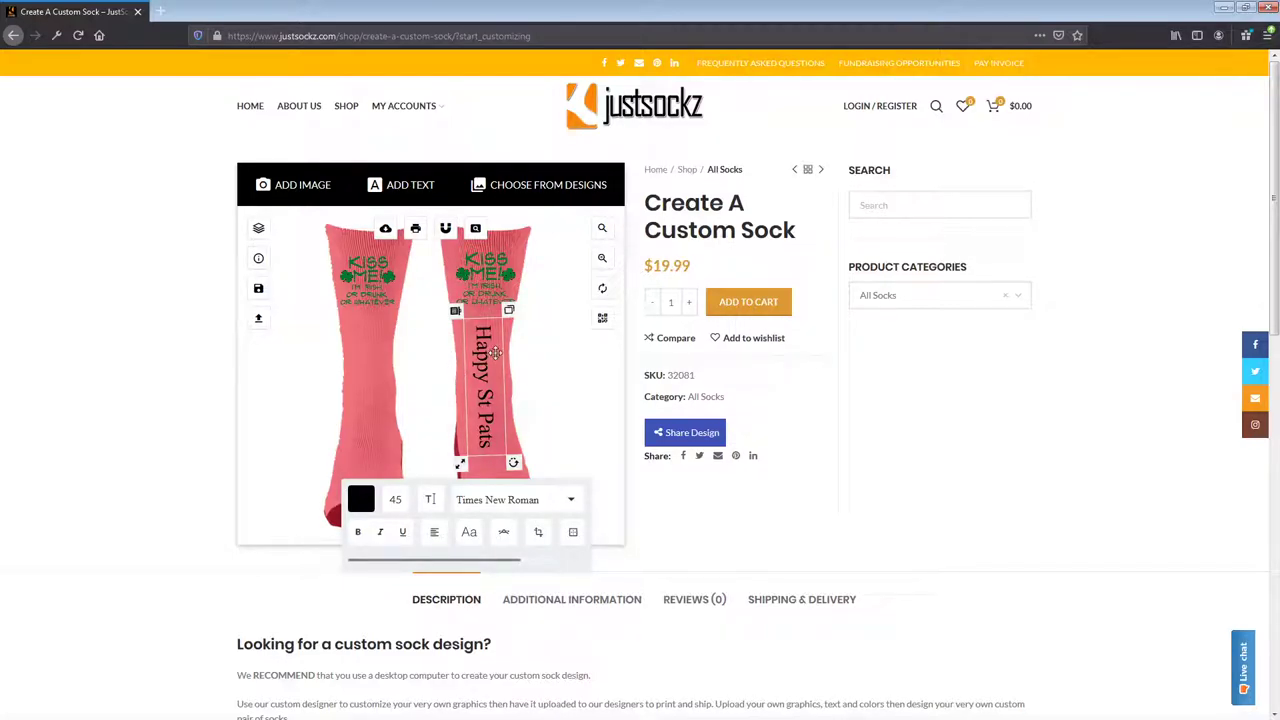
drag(495, 355, 363, 343)
drag(393, 455, 393, 455)
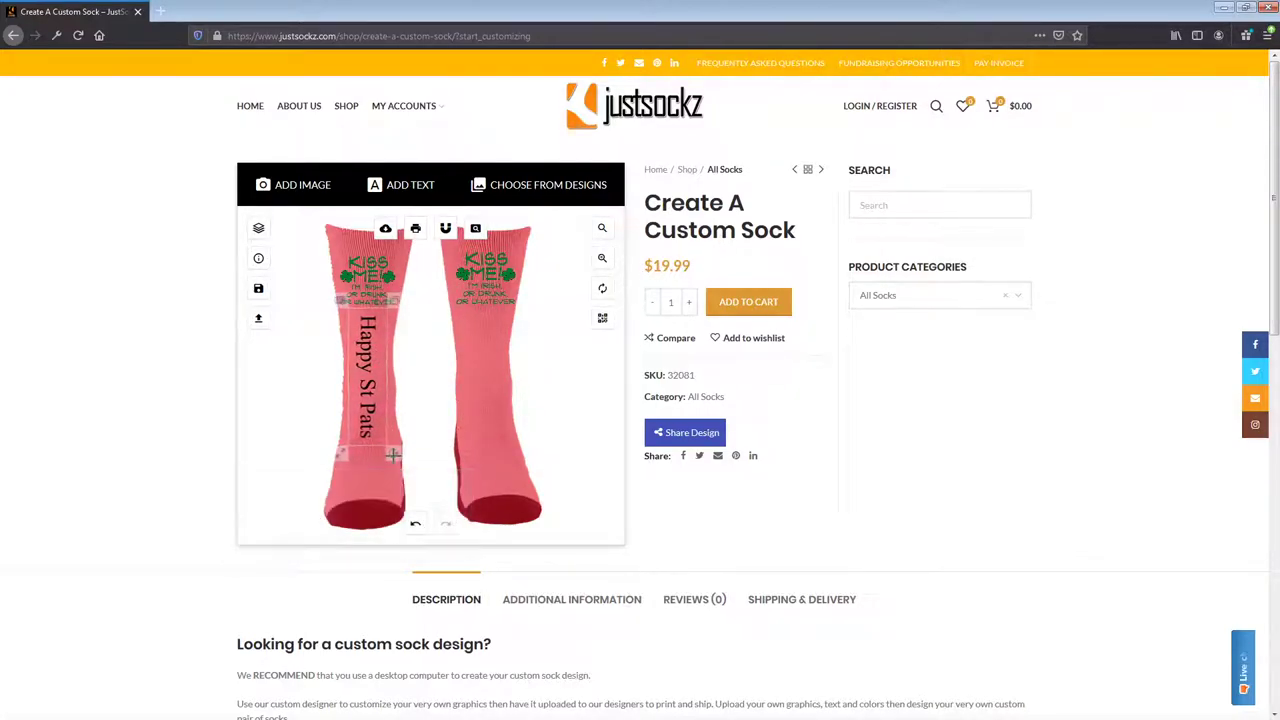
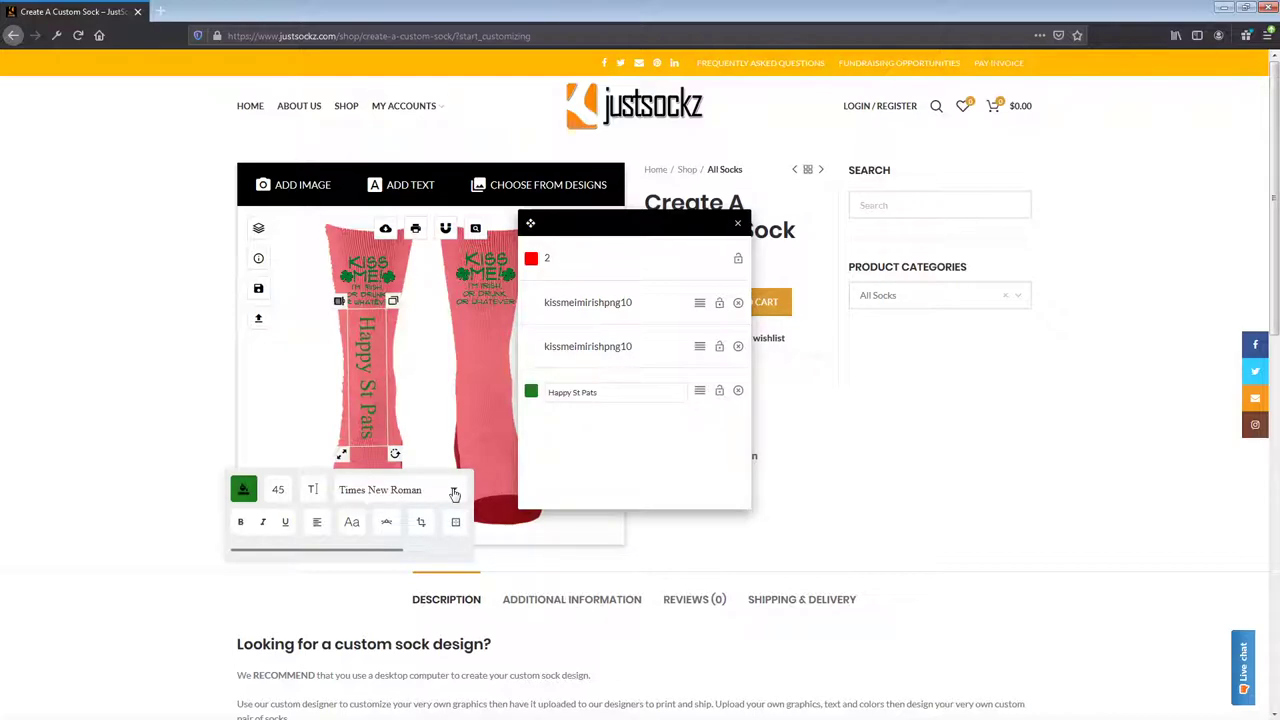
Curve the "Happy St Pats" text with a radius of 78 and a spacing of 9
click(390, 523)
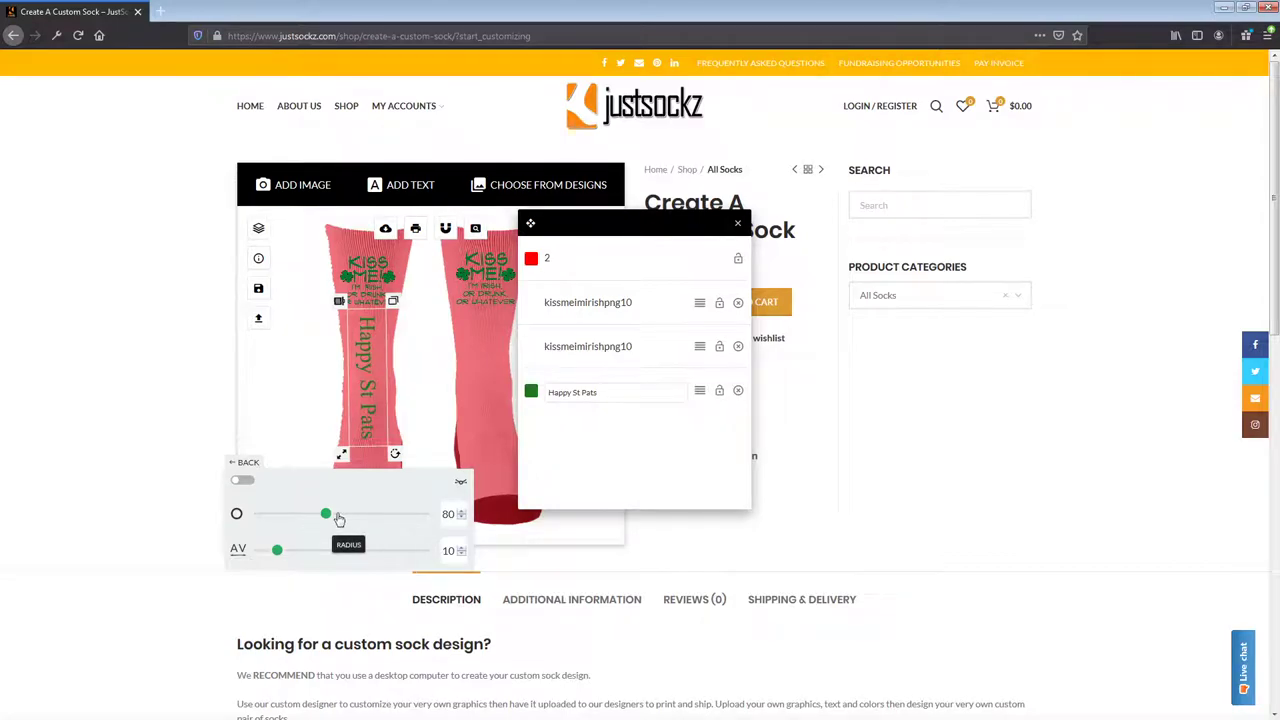
mouse_move(326, 516)
mouse_down()
mouse_move(337, 516)
mouse_move(323, 514)
mouse_up()
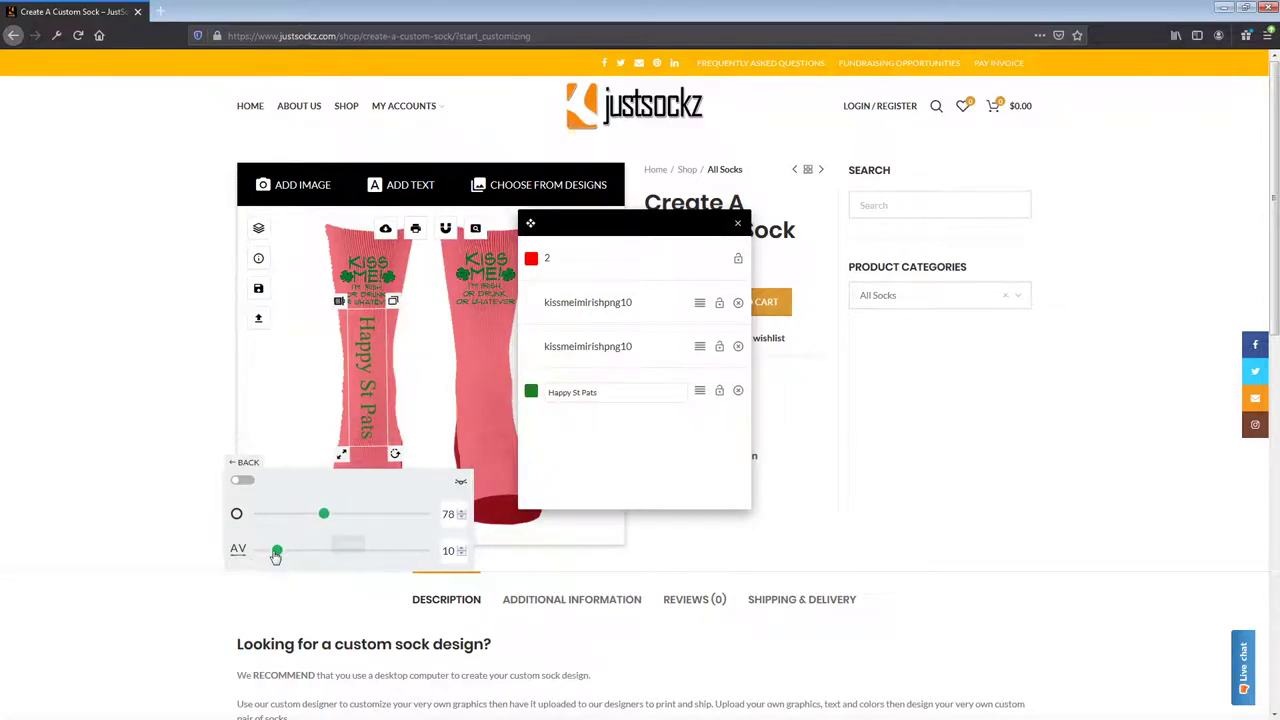
mouse_move(276, 552)
mouse_down()
mouse_move(300, 552)
mouse_move(276, 552)
mouse_up()
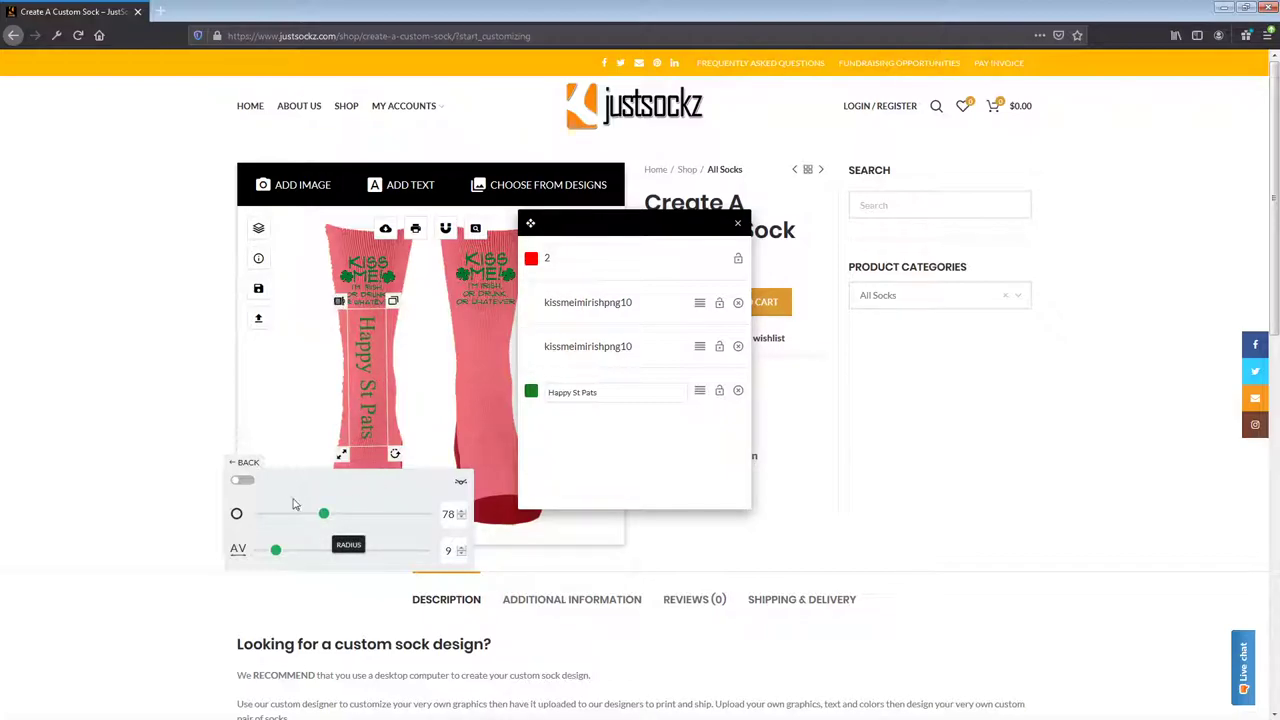
click(245, 483)
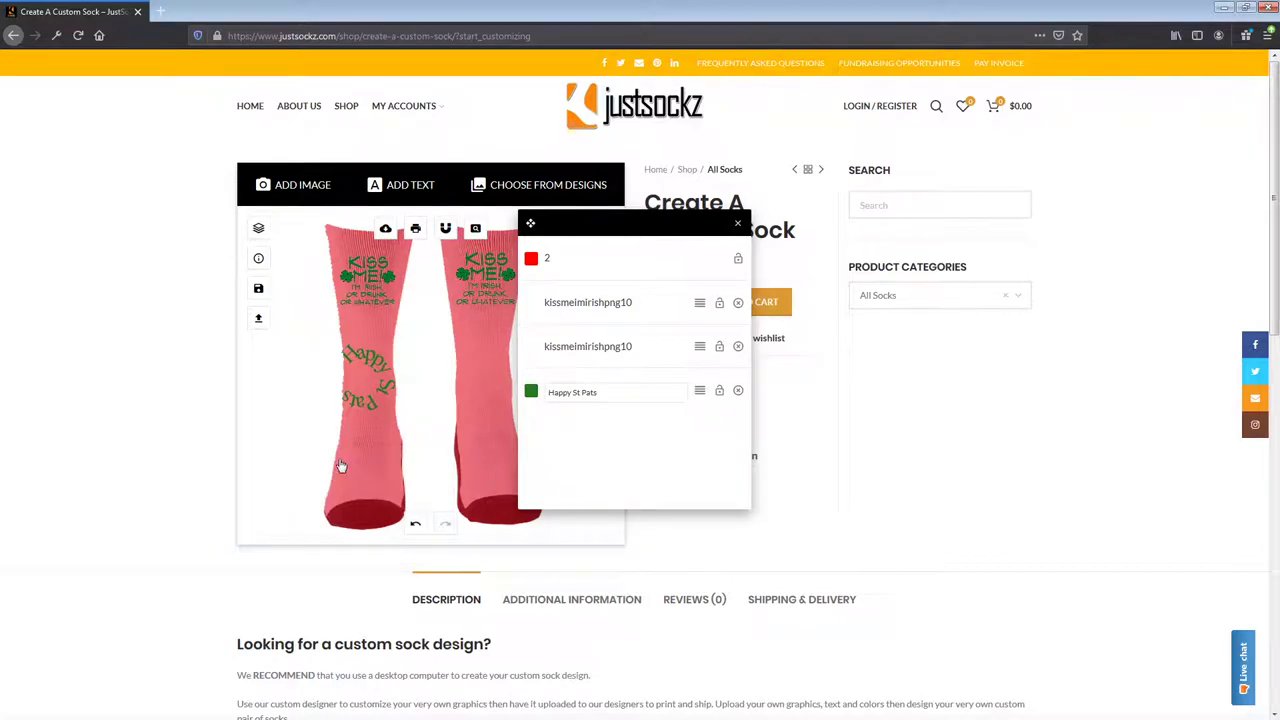
Move the curved "Happy St Pats" text down toward the foot of the left sock and set radius 101 and spacing 22
drag(376, 393, 379, 461)
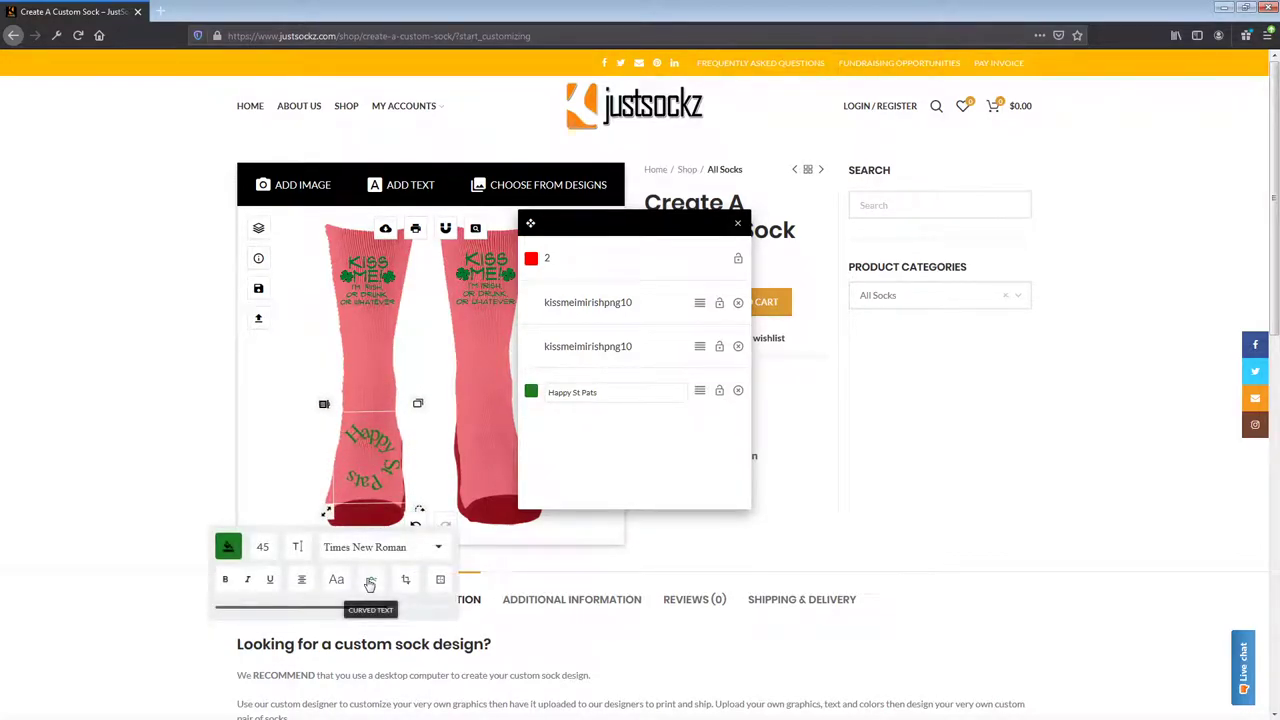
click(369, 580)
mouse_move(309, 570)
mouse_down()
mouse_move(287, 569)
mouse_move(425, 569)
mouse_move(327, 571)
mouse_up()
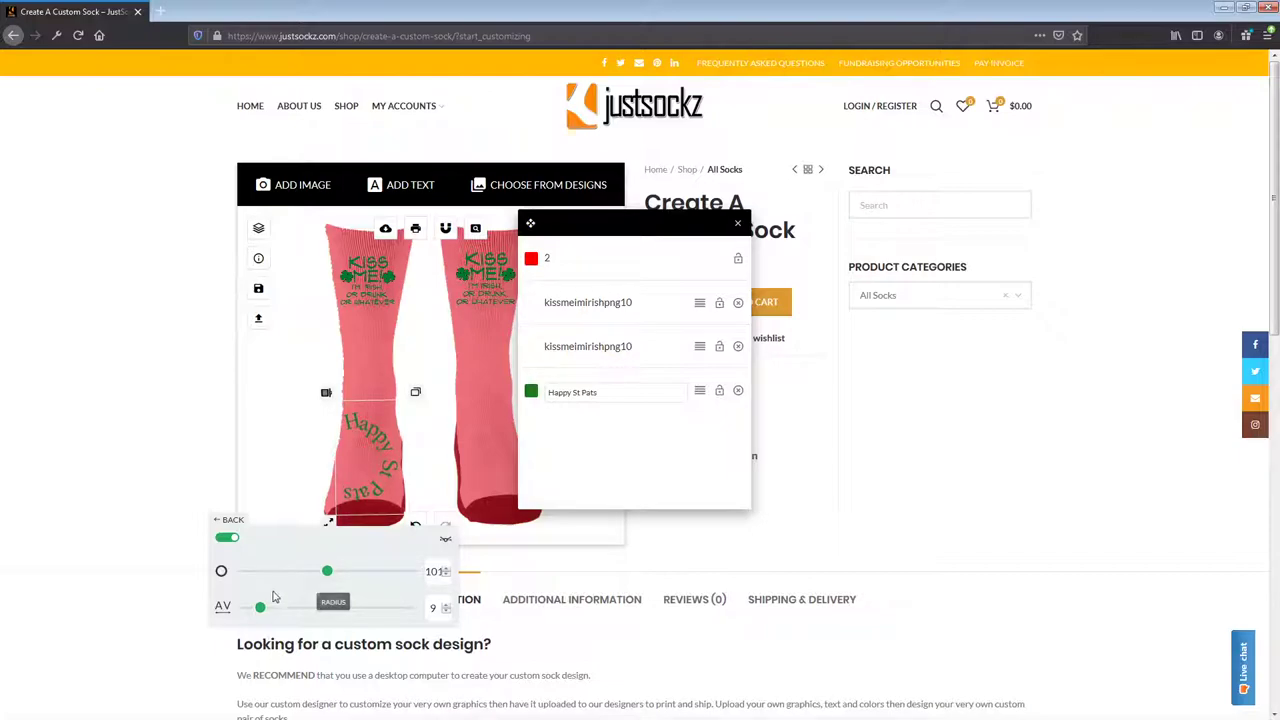
mouse_move(260, 607)
mouse_down()
mouse_move(295, 607)
mouse_move(280, 607)
mouse_up()
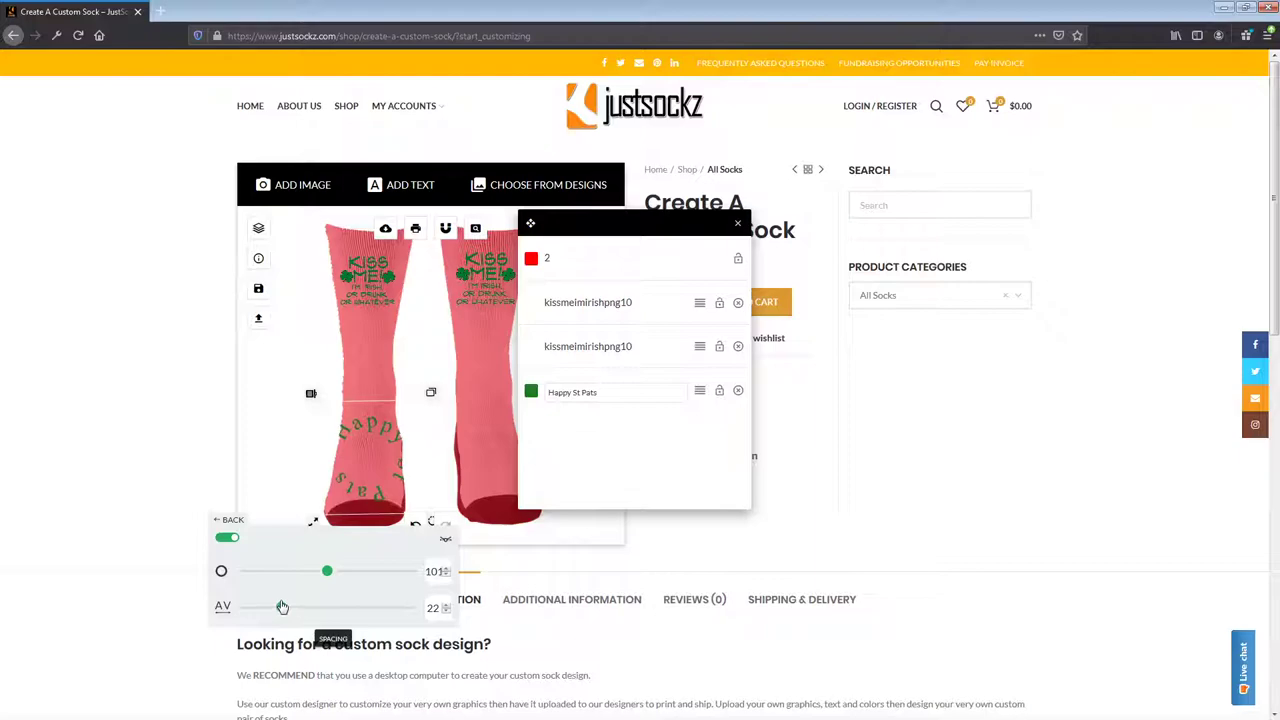
Turn off the text curve, move "Happy St Pats" back below the graphic on the left sock, and close the layer list
click(225, 540)
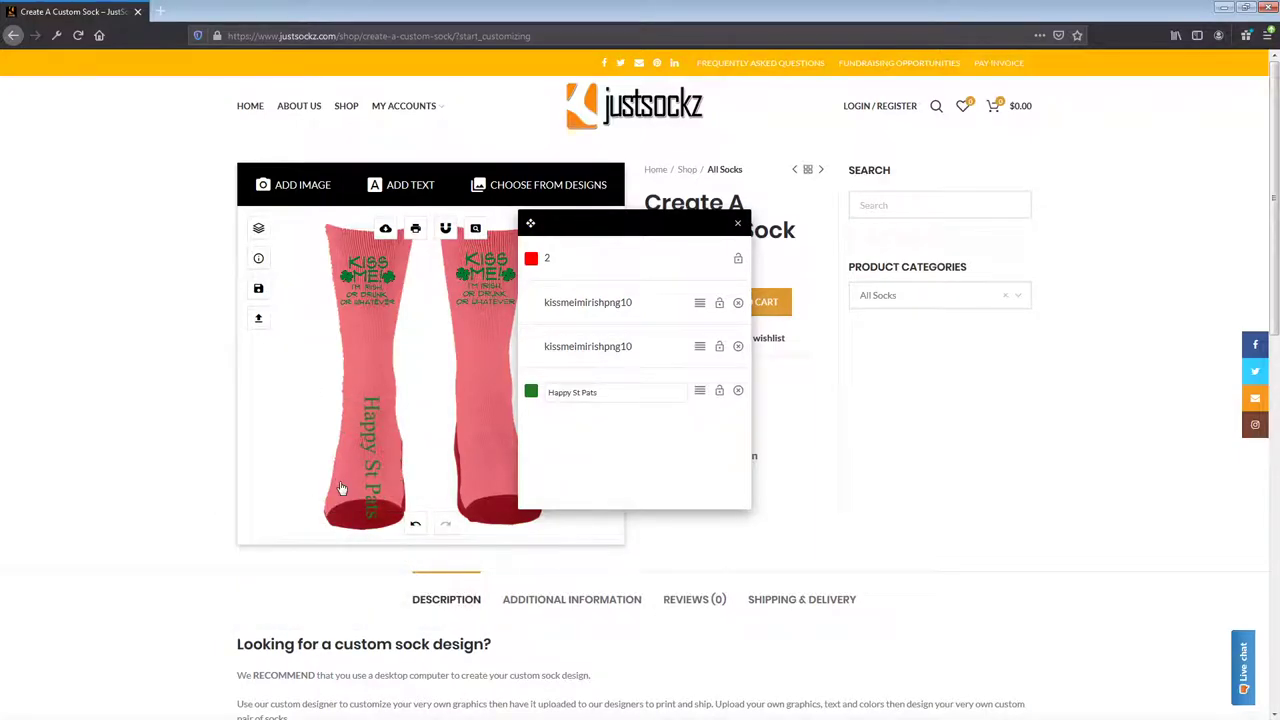
drag(367, 484, 363, 390)
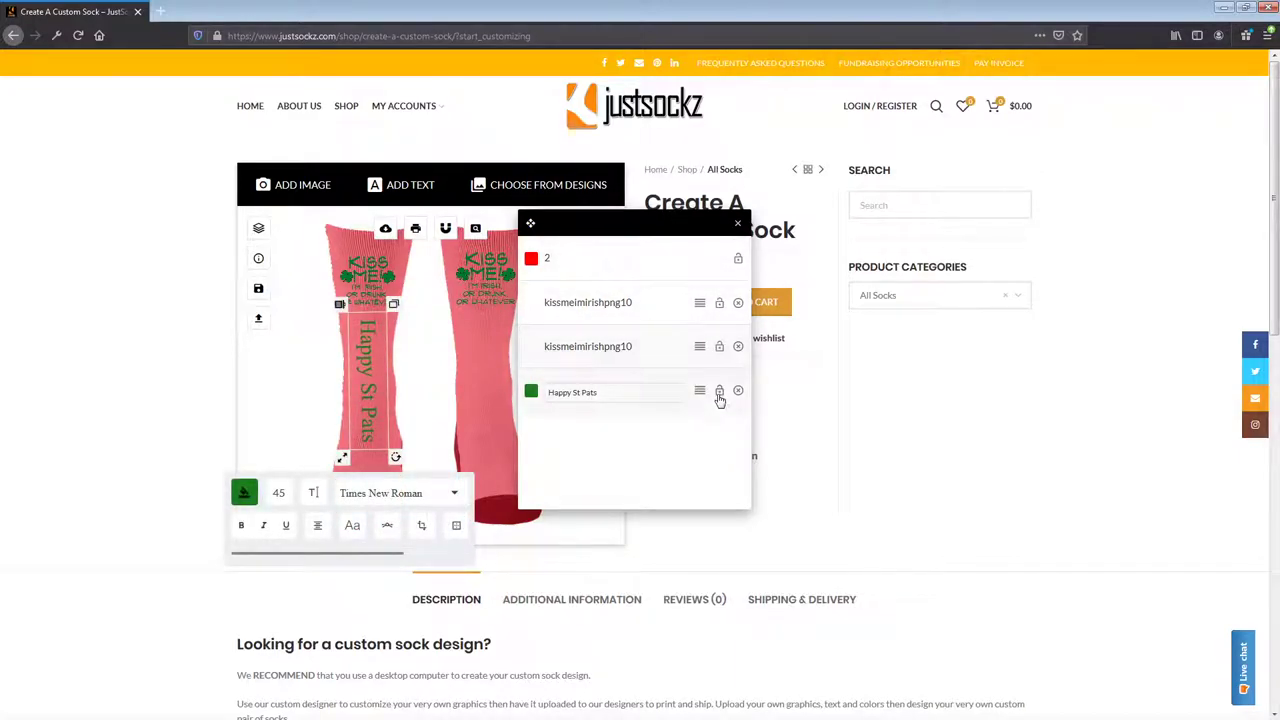
click(737, 226)
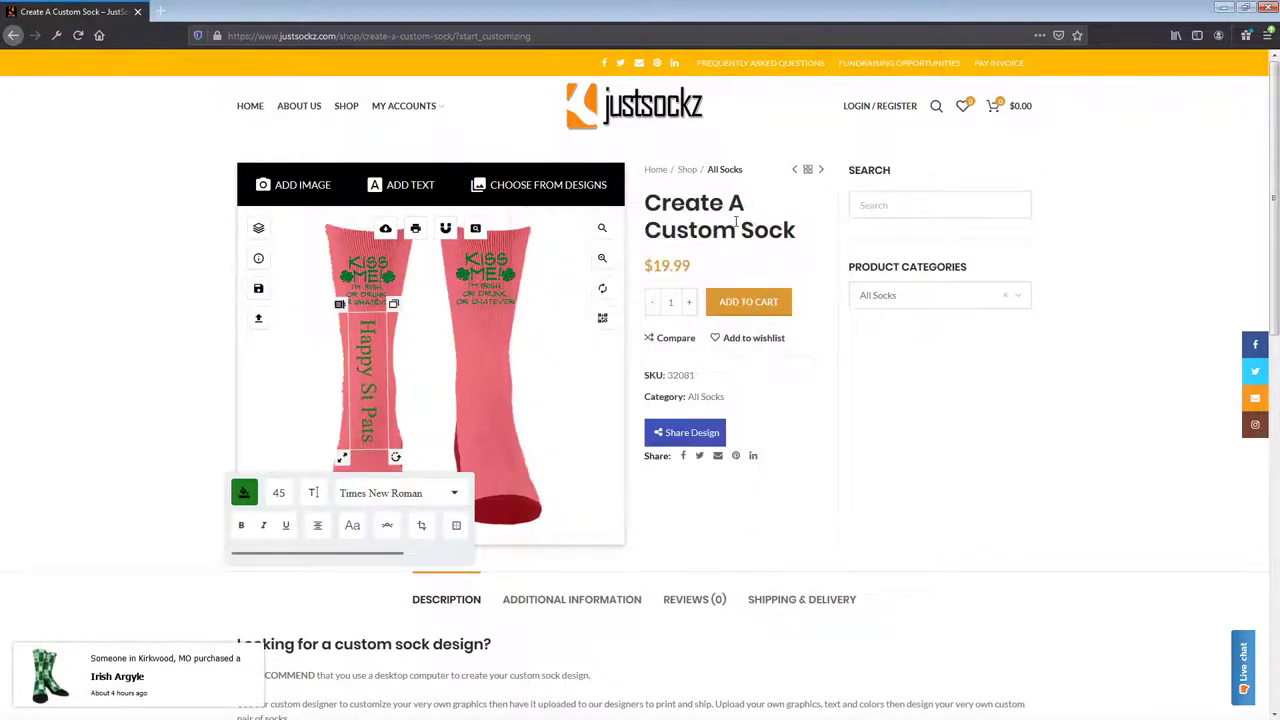
Add the text "My Socks" to the sock design
click(429, 190)
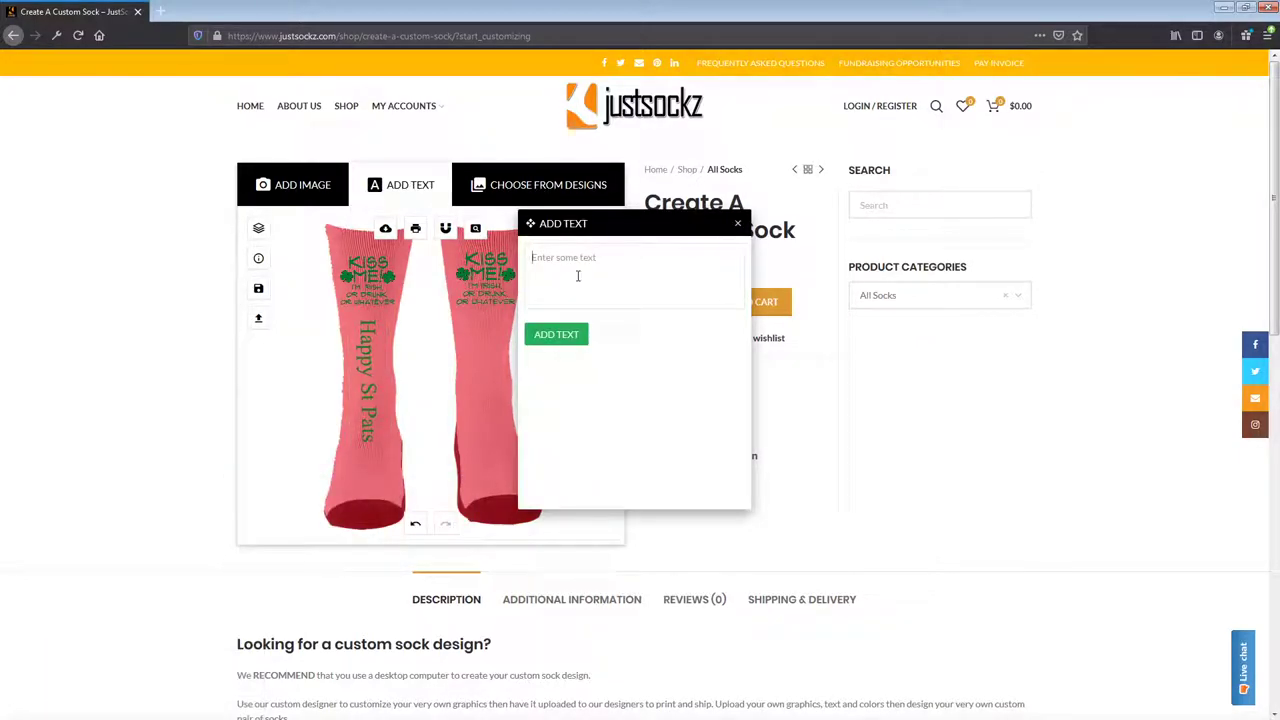
text(My Socks)
click(567, 340)
click(737, 223)
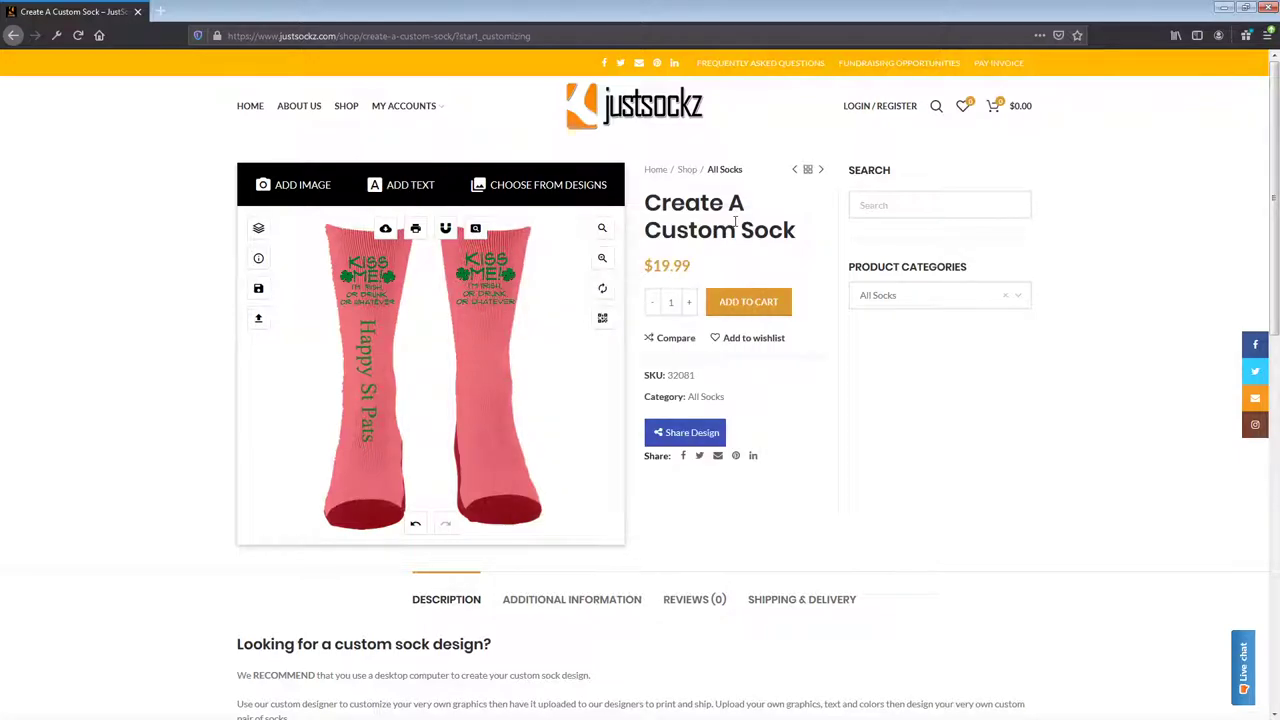
Rotate the "My Socks" text to run vertically at size 61 and place it below the graphic on the right sock
click(483, 373)
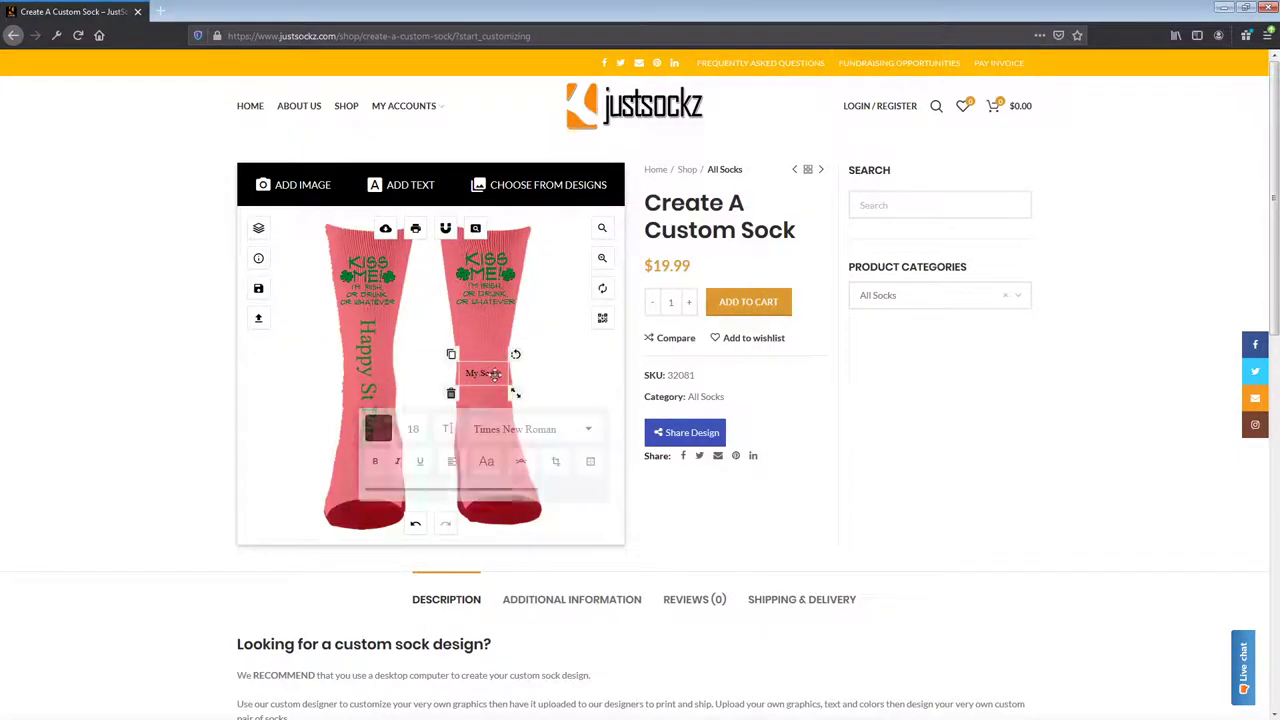
drag(516, 351, 452, 455)
click(466, 407)
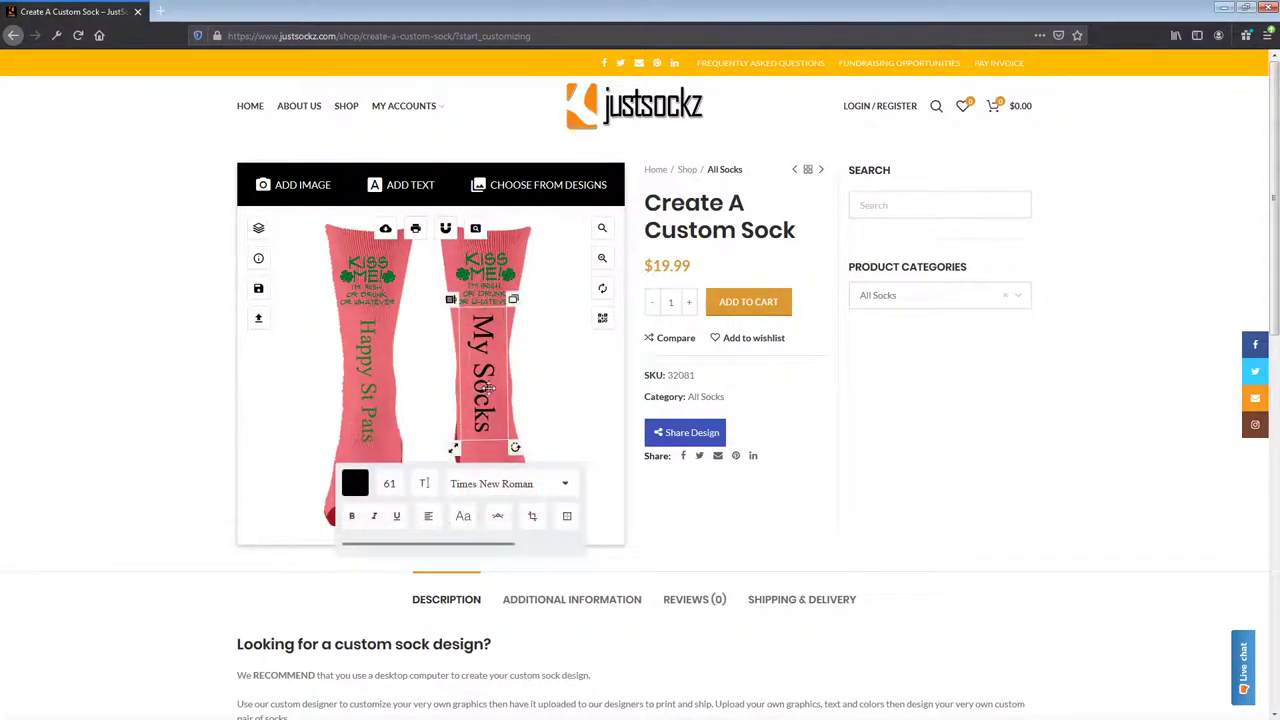
click(489, 391)
click(498, 393)
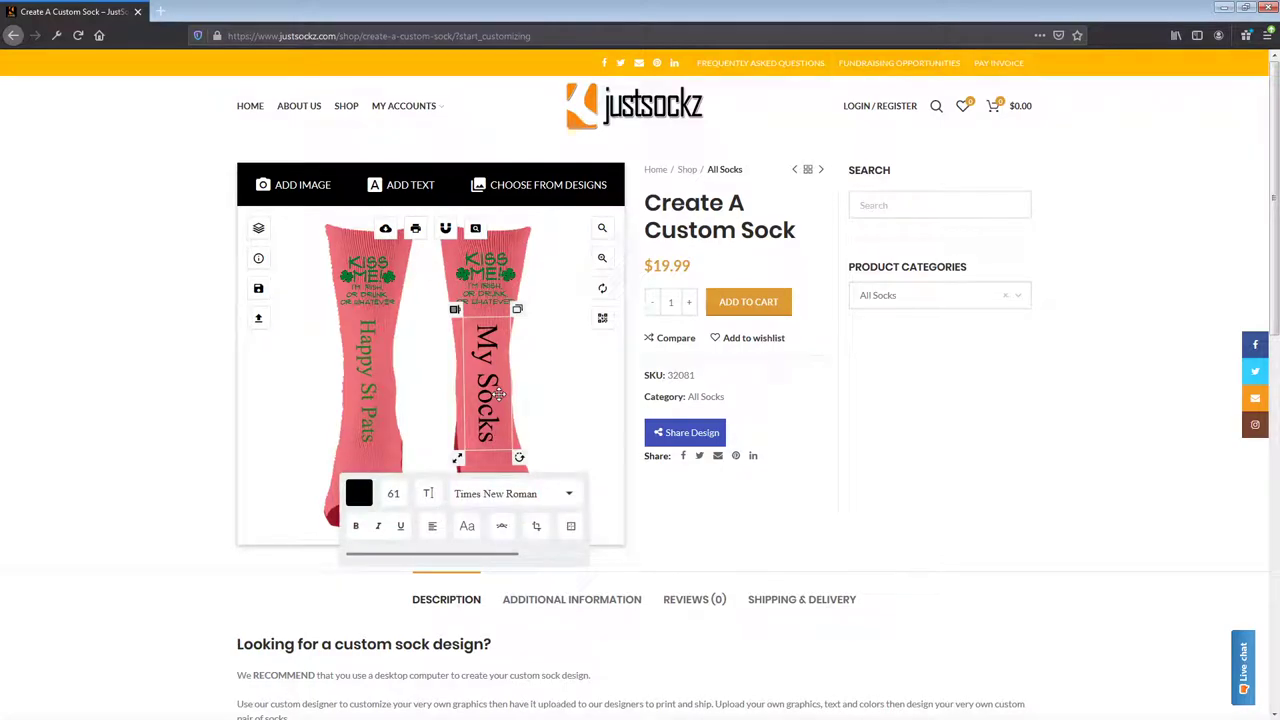
Set the fill color of the "My Socks" text to green, #0d9028, and nudge the text slightly on the right sock
click(352, 492)
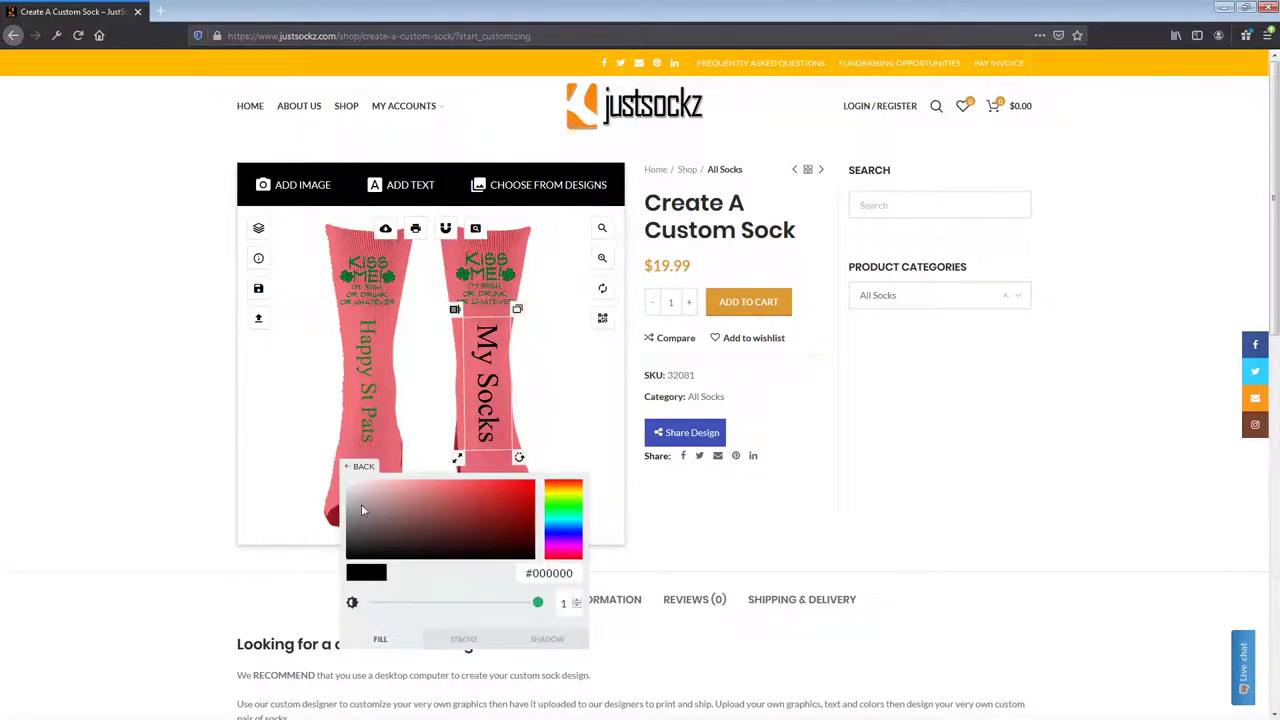
click(347, 482)
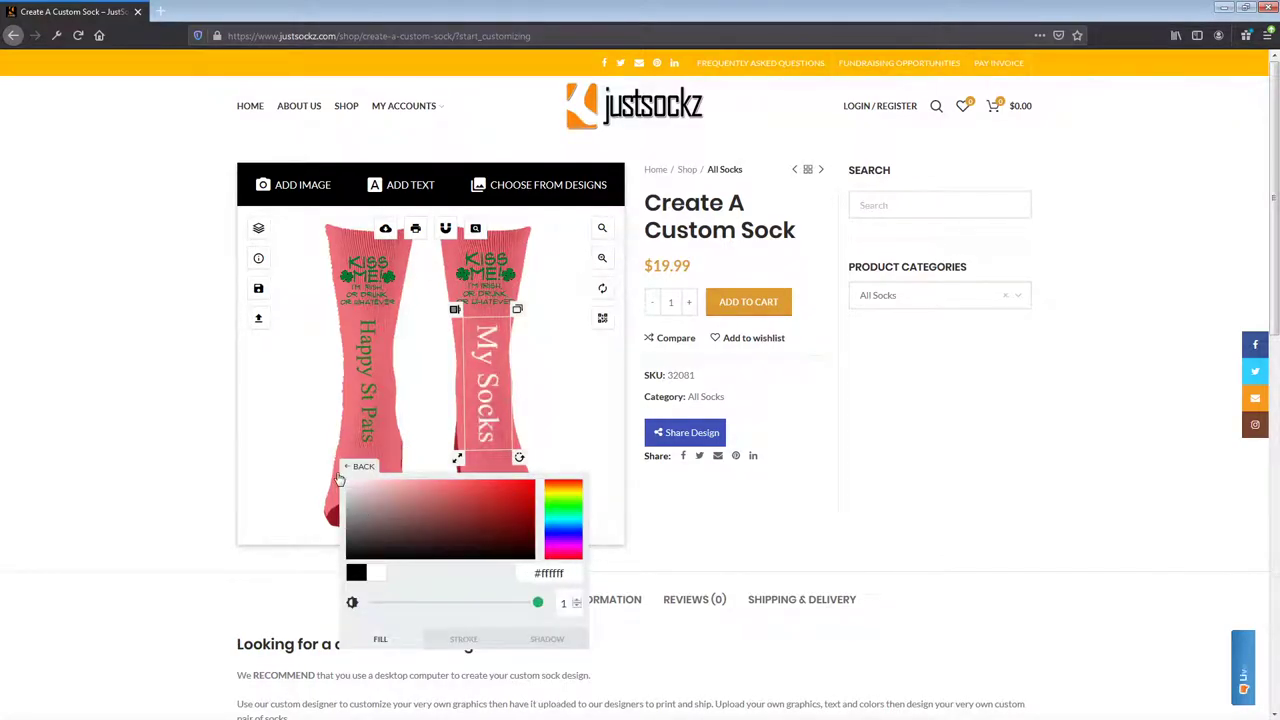
click(556, 508)
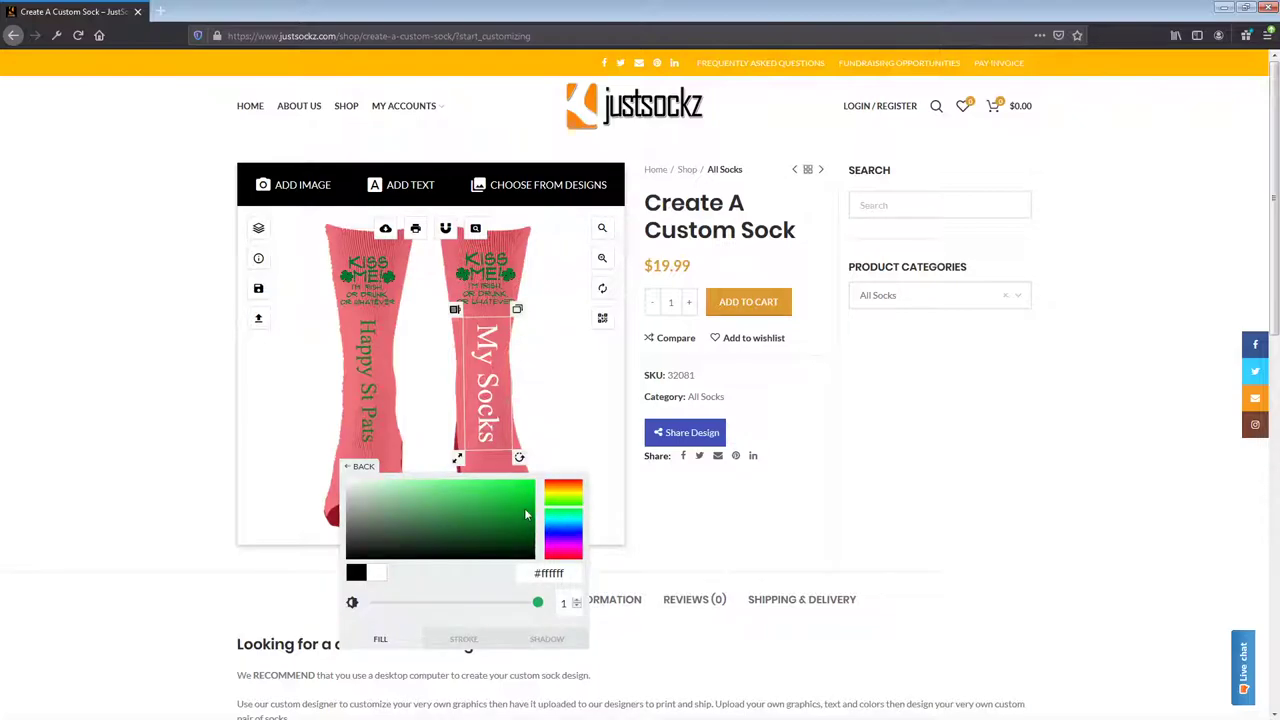
click(519, 519)
click(519, 520)
click(549, 406)
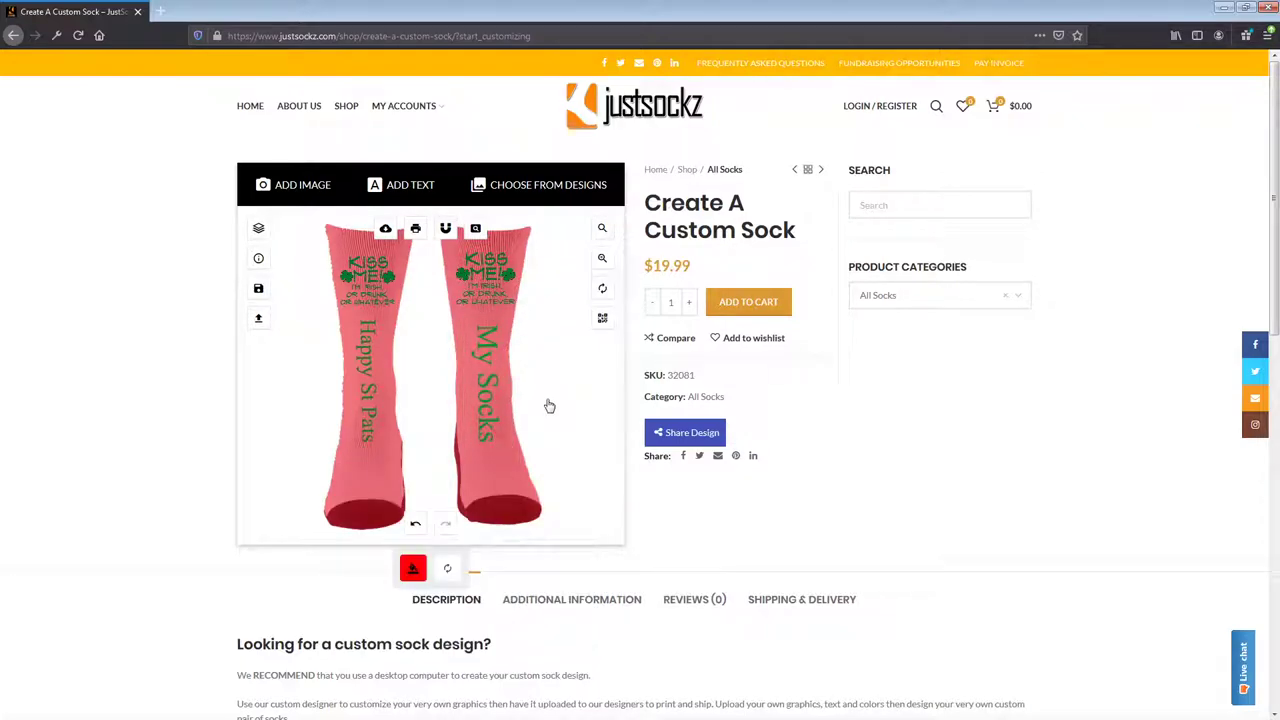
drag(496, 396, 491, 390)
Try to copy the "Happy St Pats" color code from the layer list into the "My Socks" text color
click(258, 228)
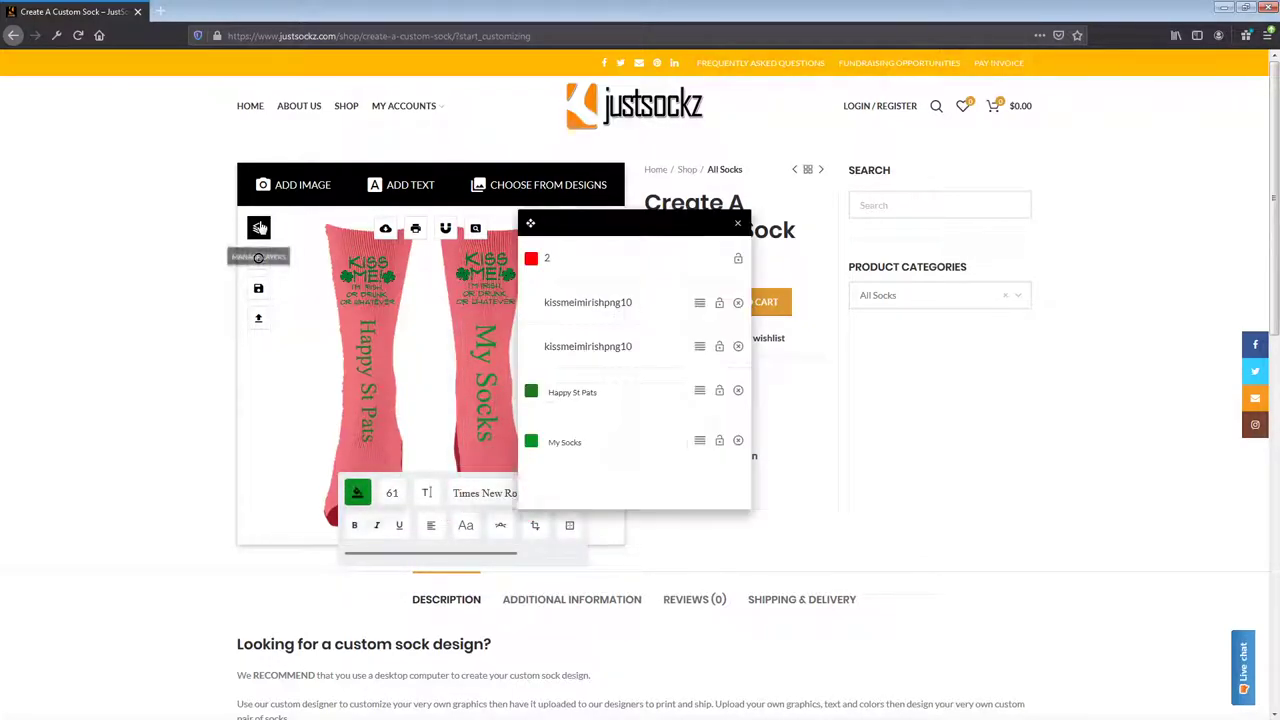
click(531, 391)
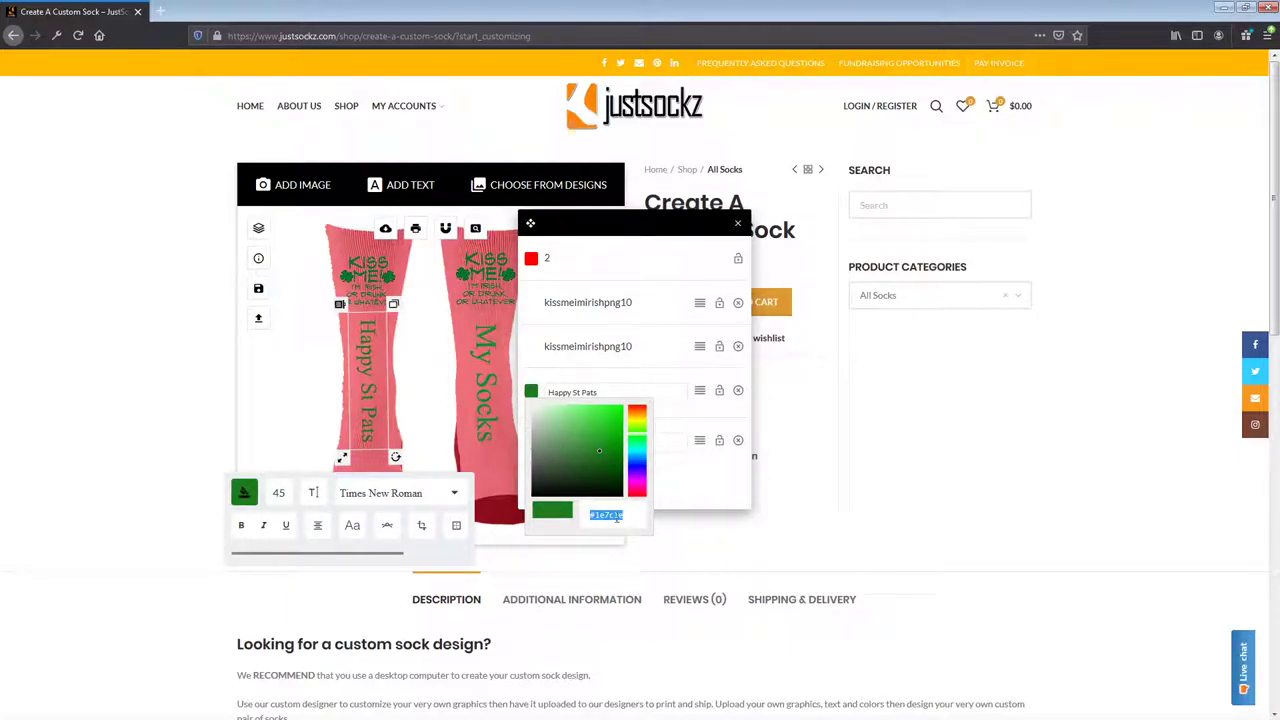
click(665, 524)
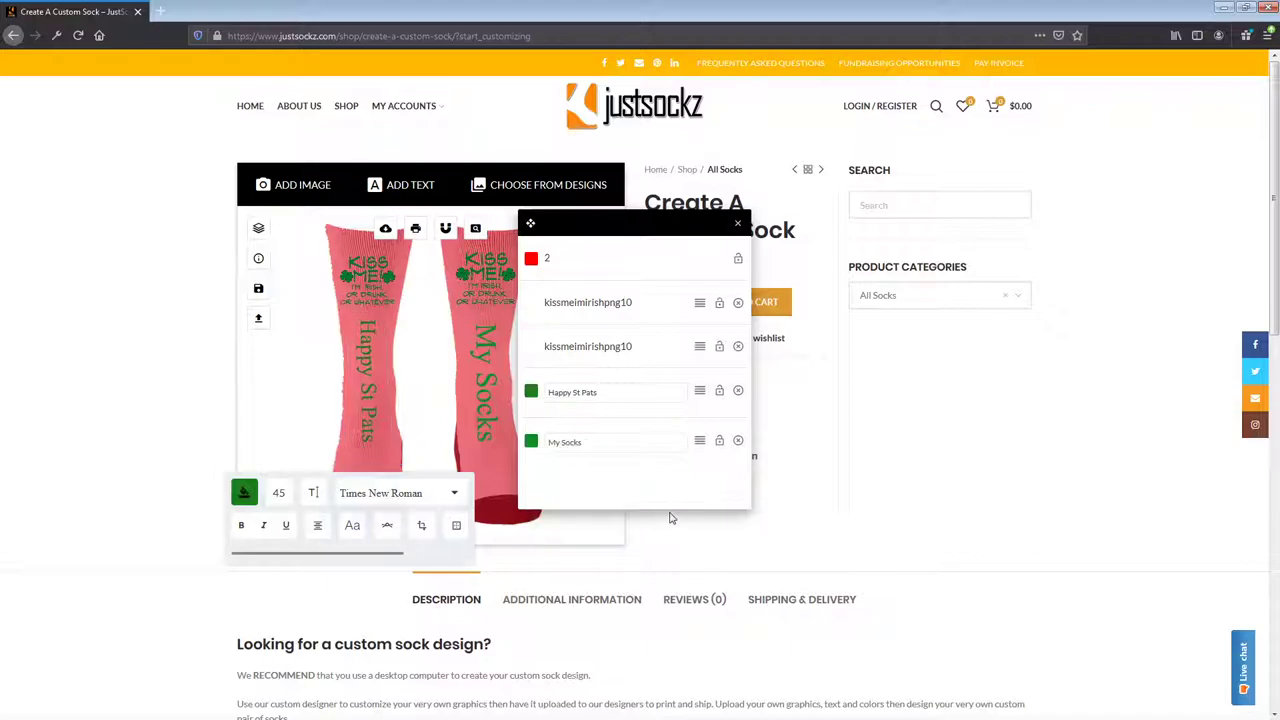
click(531, 442)
drag(624, 564, 576, 563)
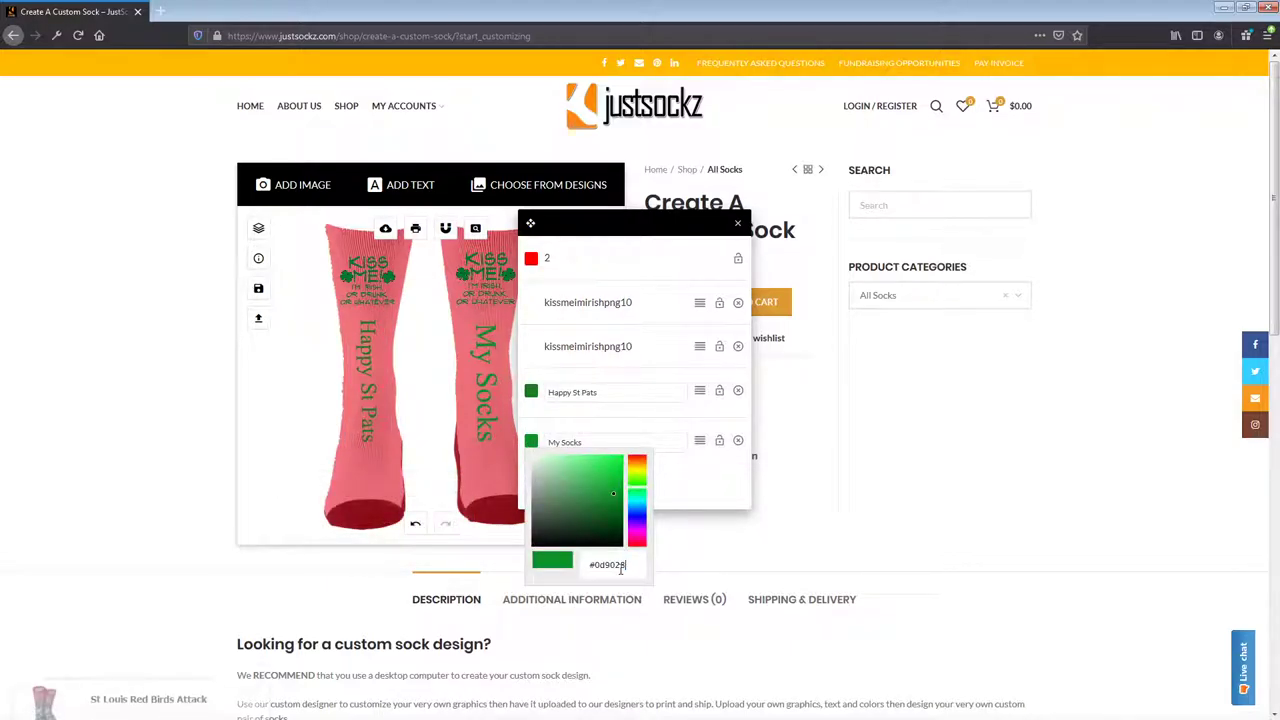
key(ctrl+v)
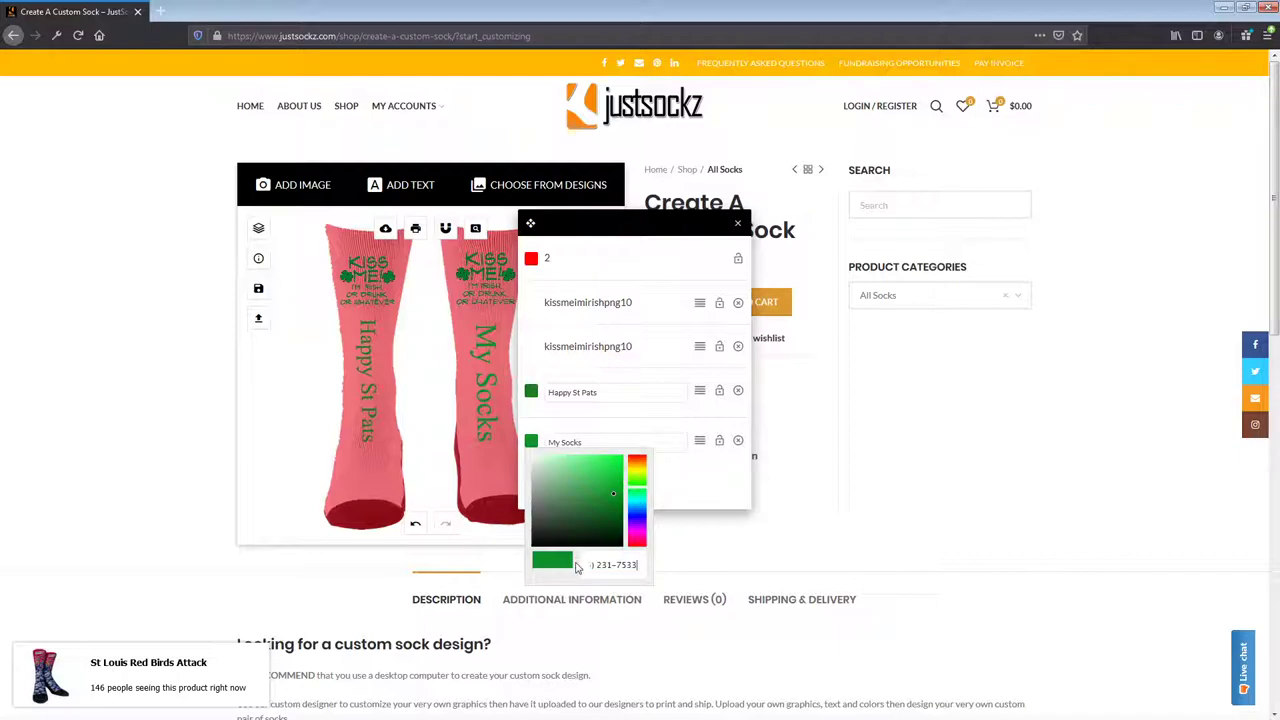
drag(622, 563, 500, 563)
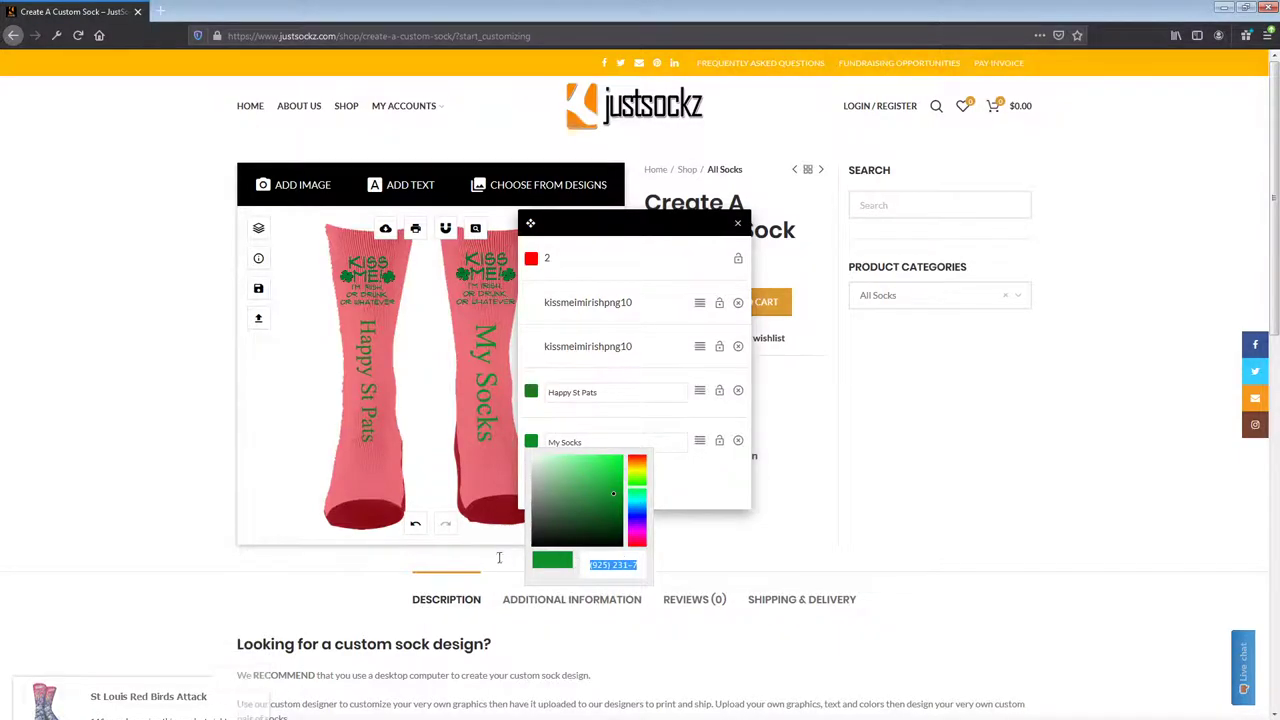
key(BackSpace)
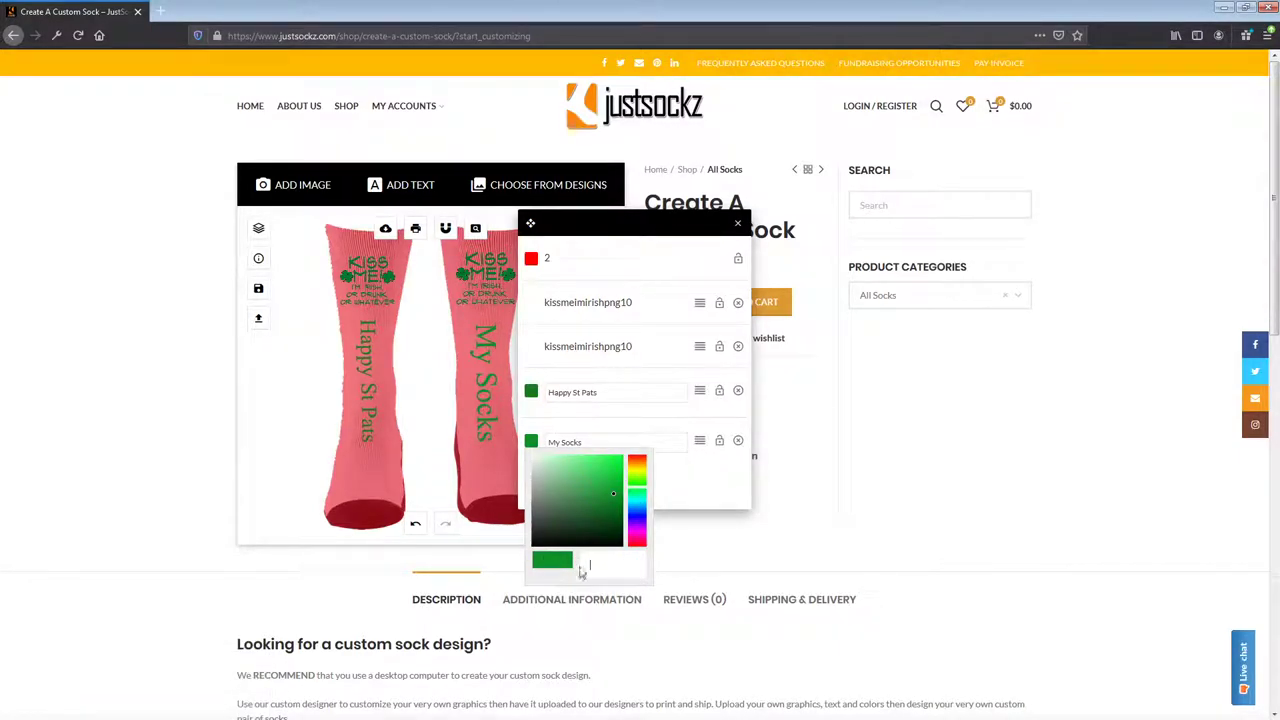
click(689, 527)
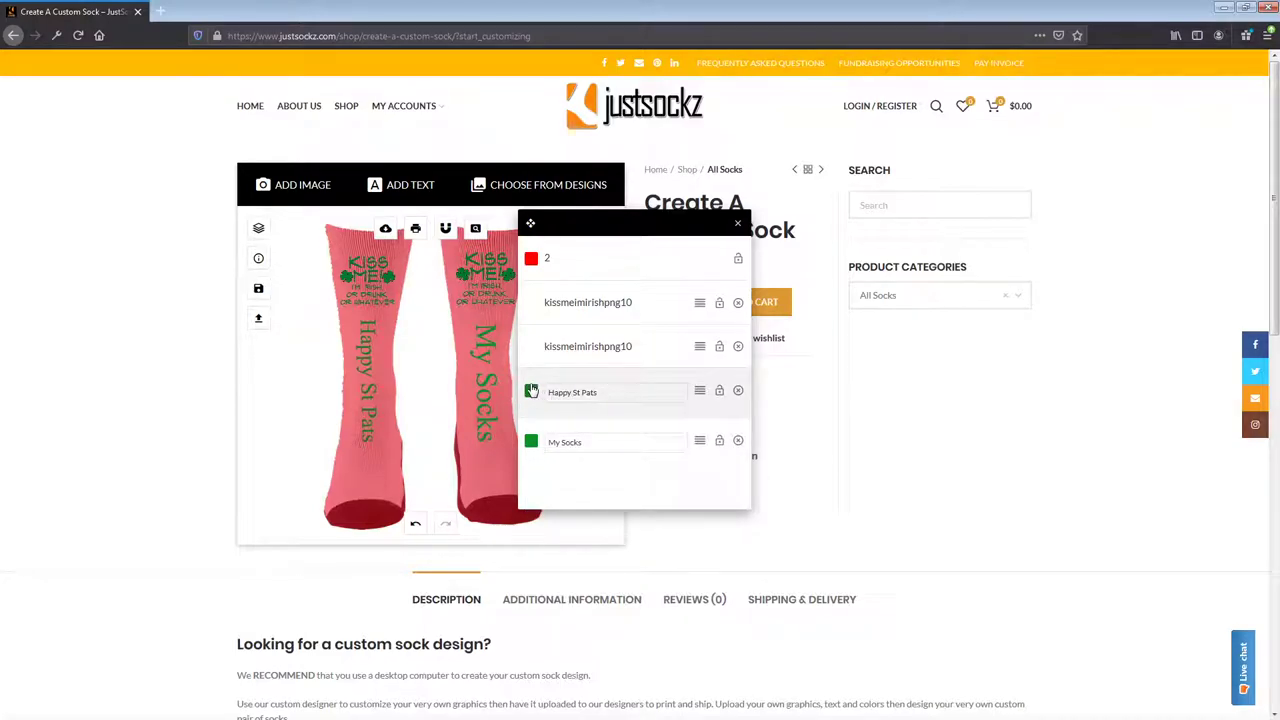
Copy the fill color code #1e7c1e from the "Happy St Pats" text and apply it to the "My Socks" text
click(572, 396)
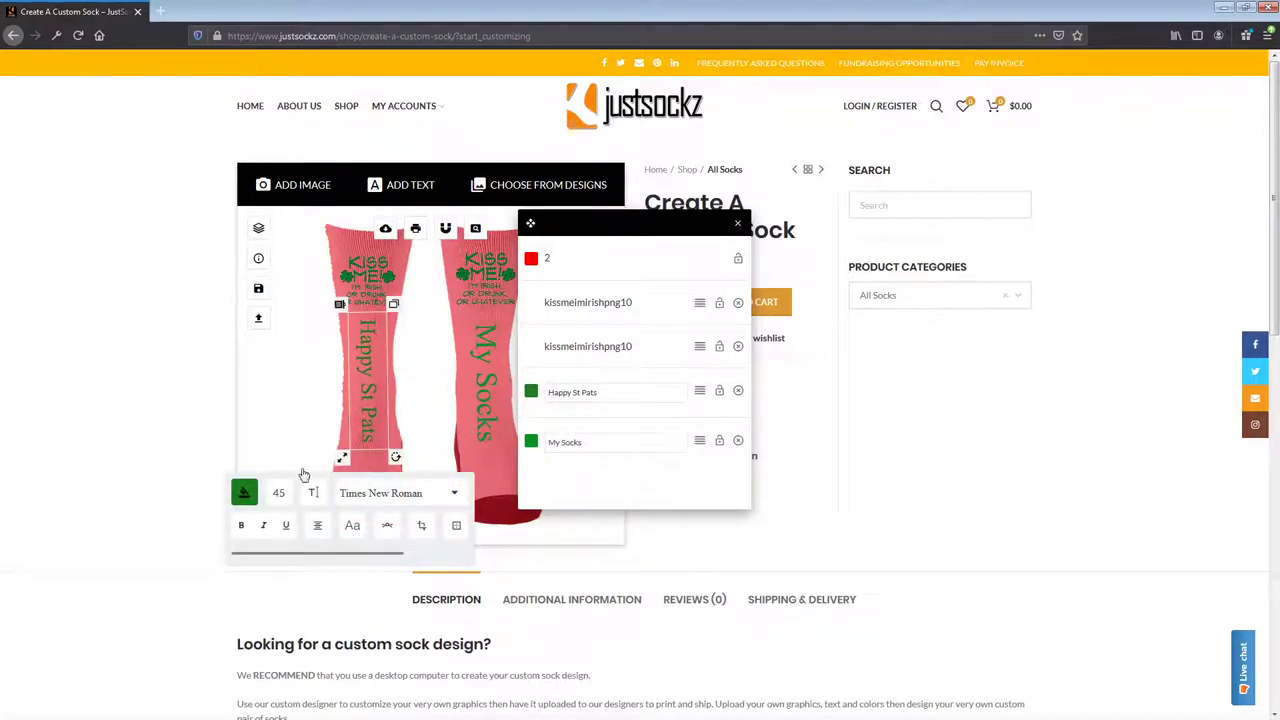
click(245, 494)
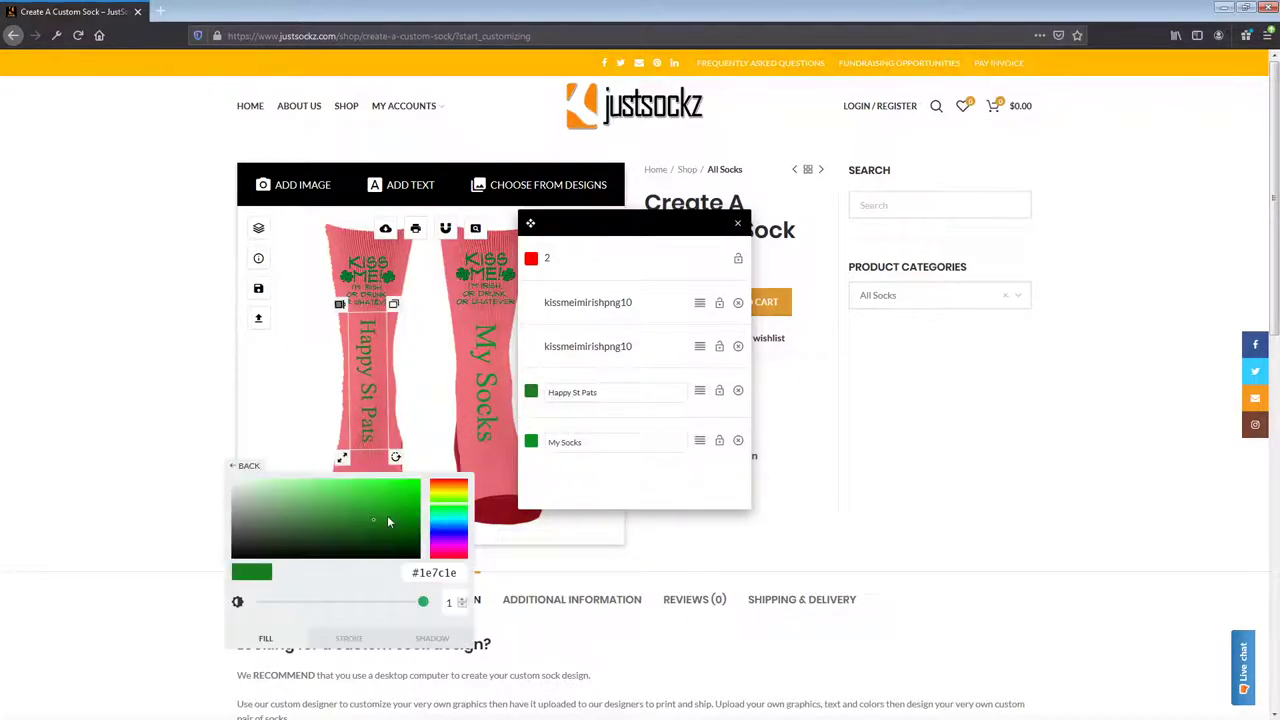
double_click(441, 572)
double_click(441, 572)
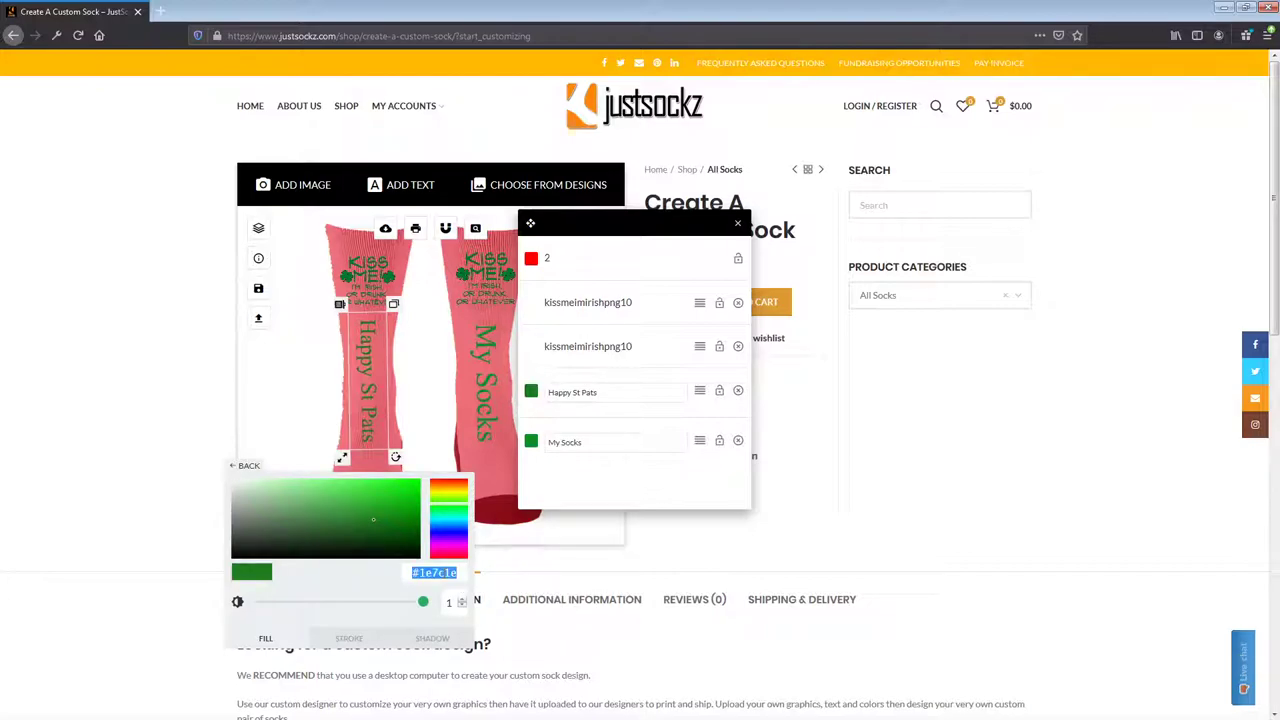
right_click(442, 572)
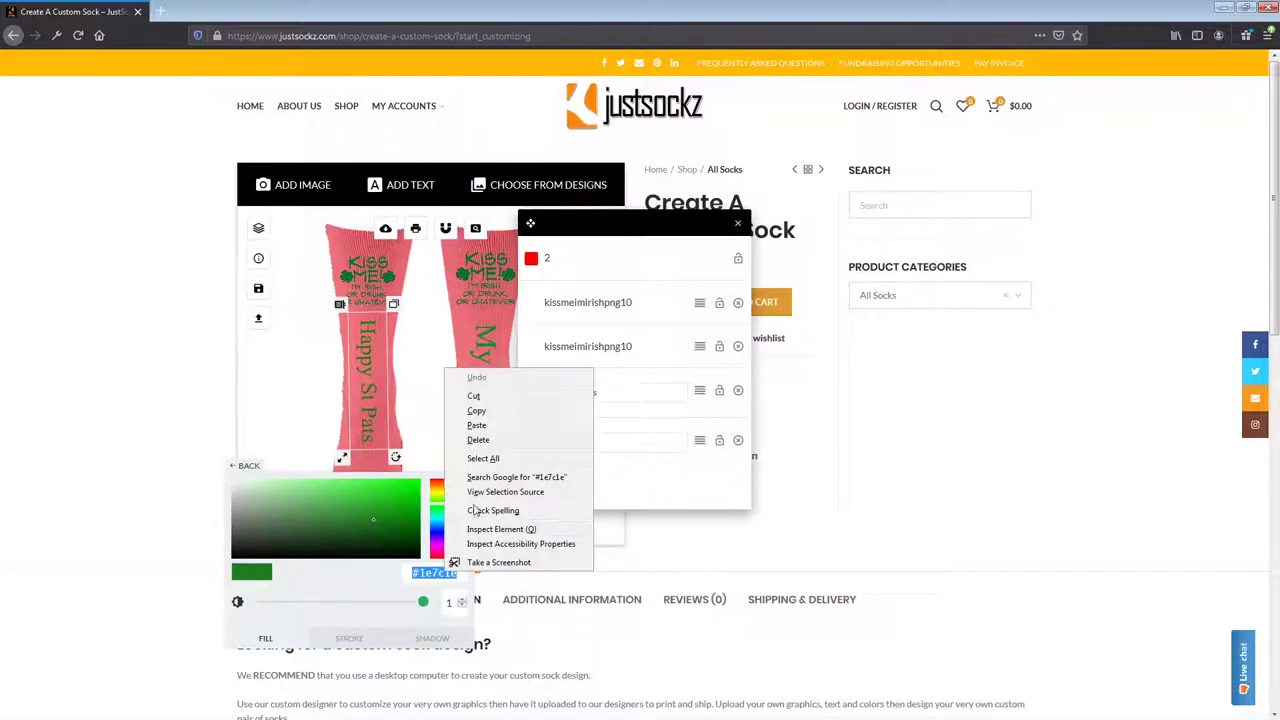
click(498, 409)
click(531, 441)
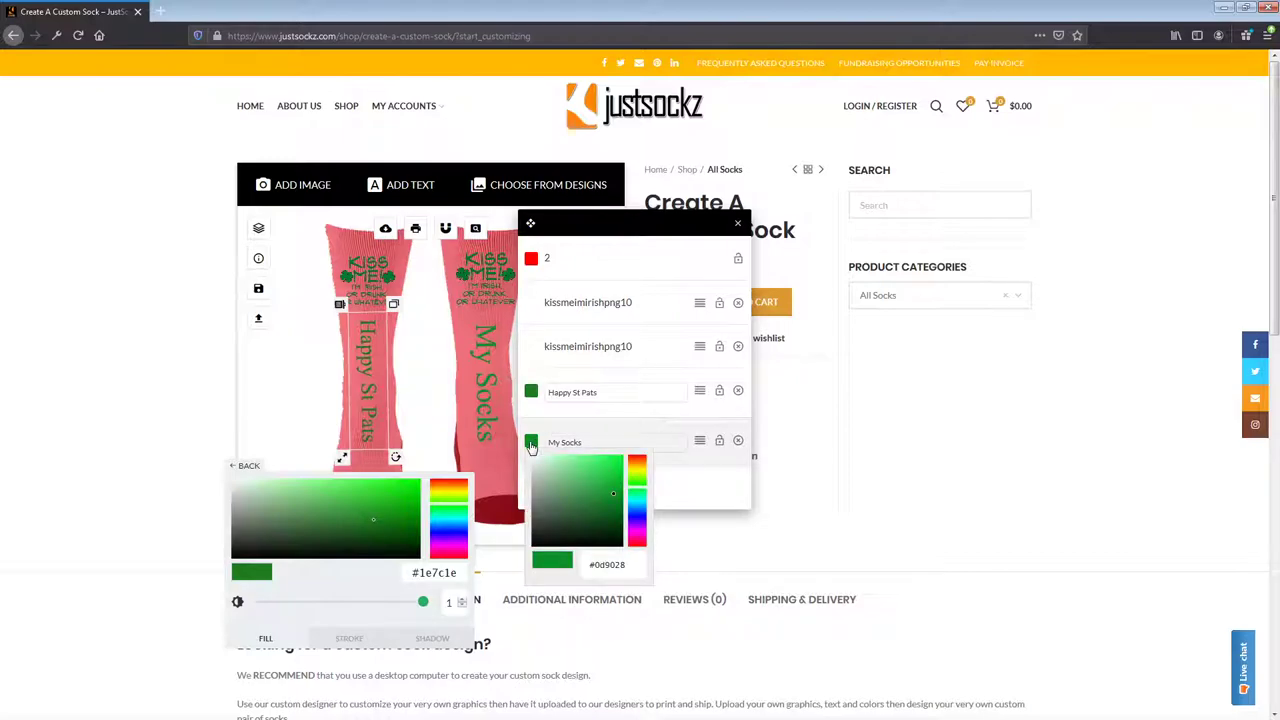
right_click(618, 570)
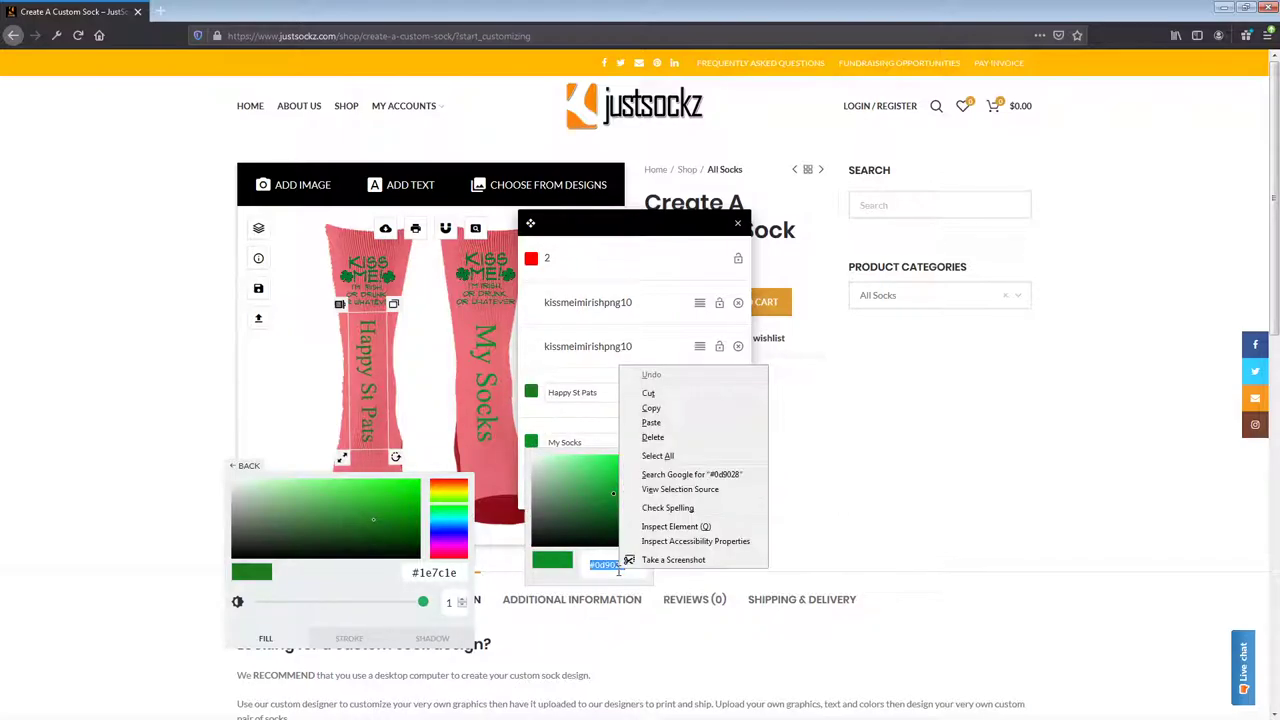
click(681, 426)
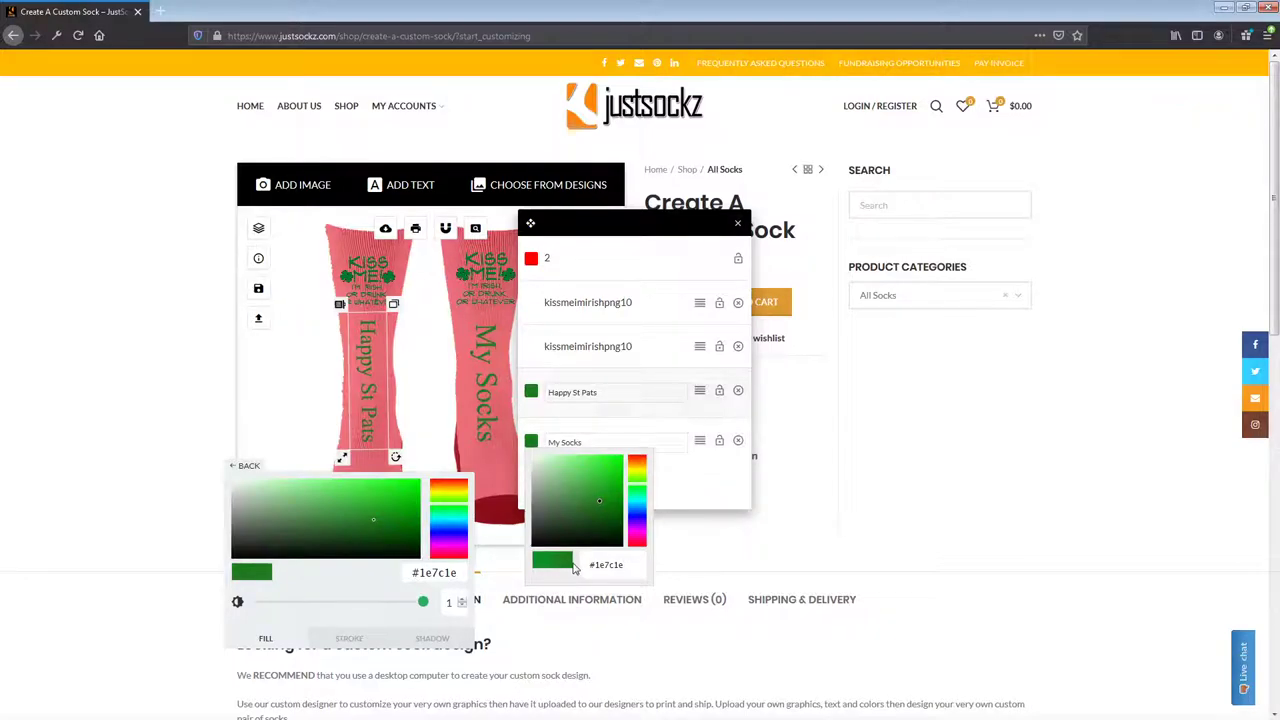
click(508, 630)
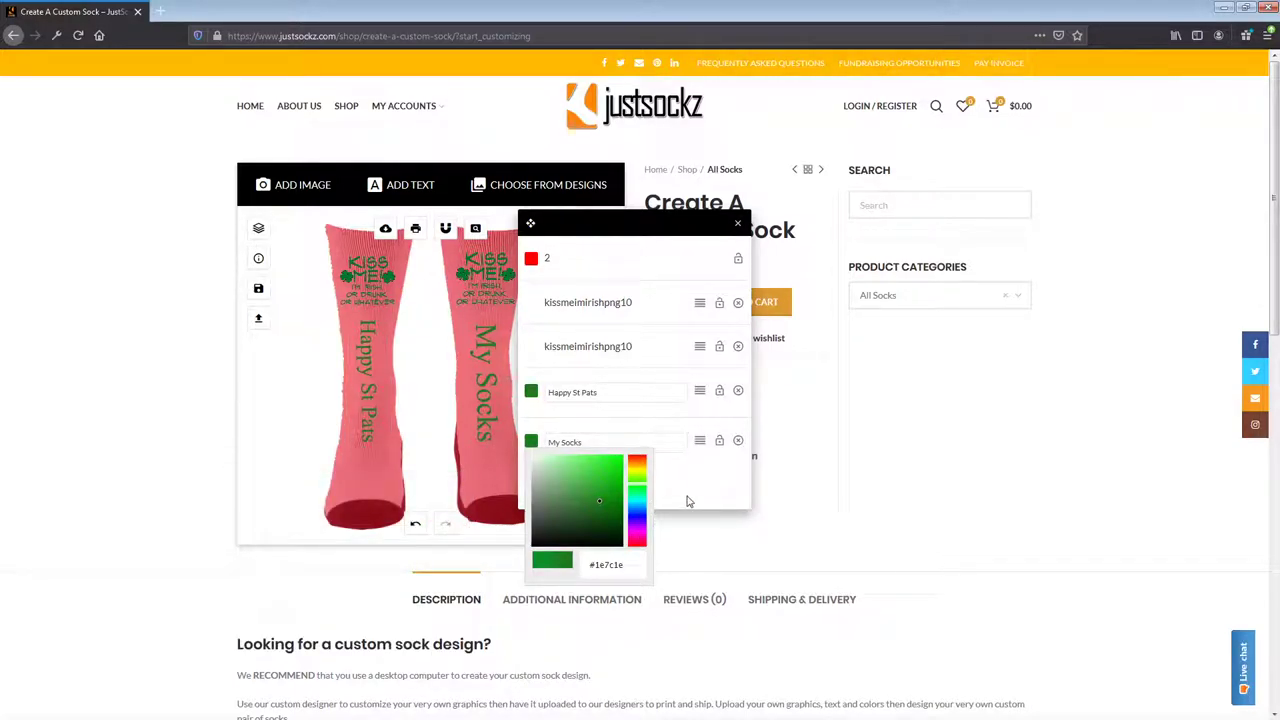
Close the layer list and dismiss the text color picker so the sock design is unobstructed
click(664, 441)
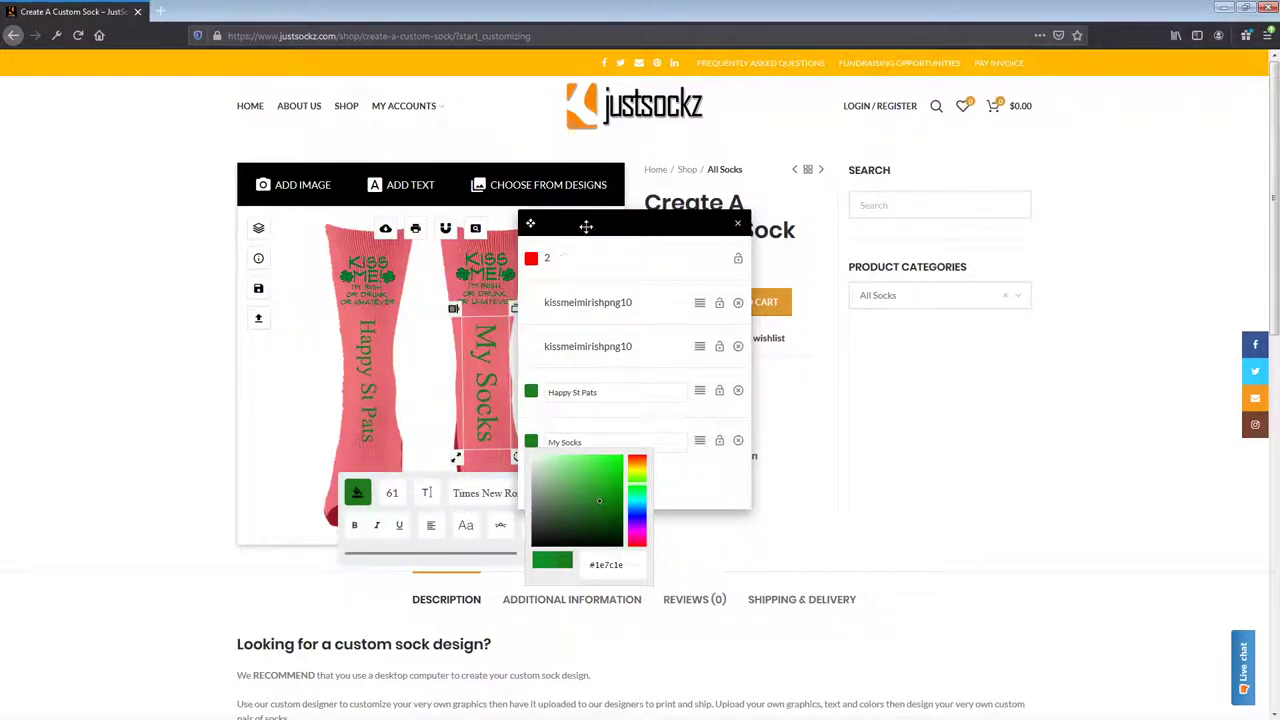
click(739, 227)
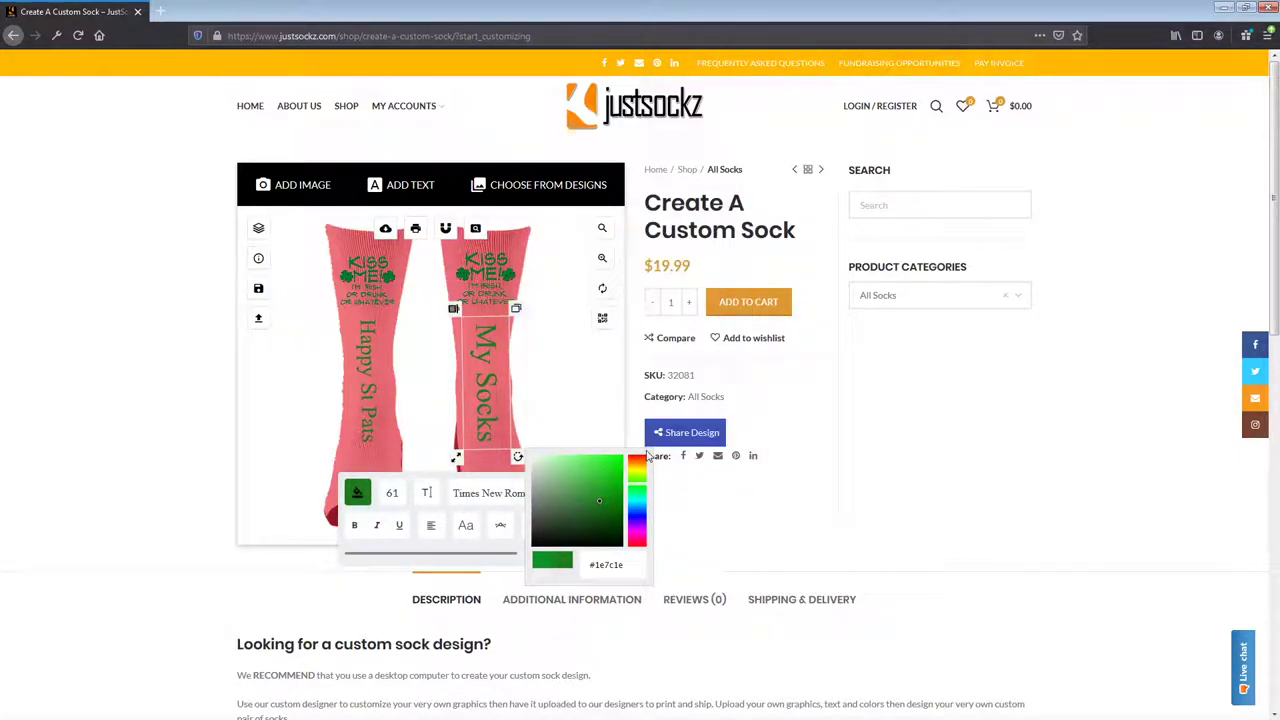
click(587, 422)
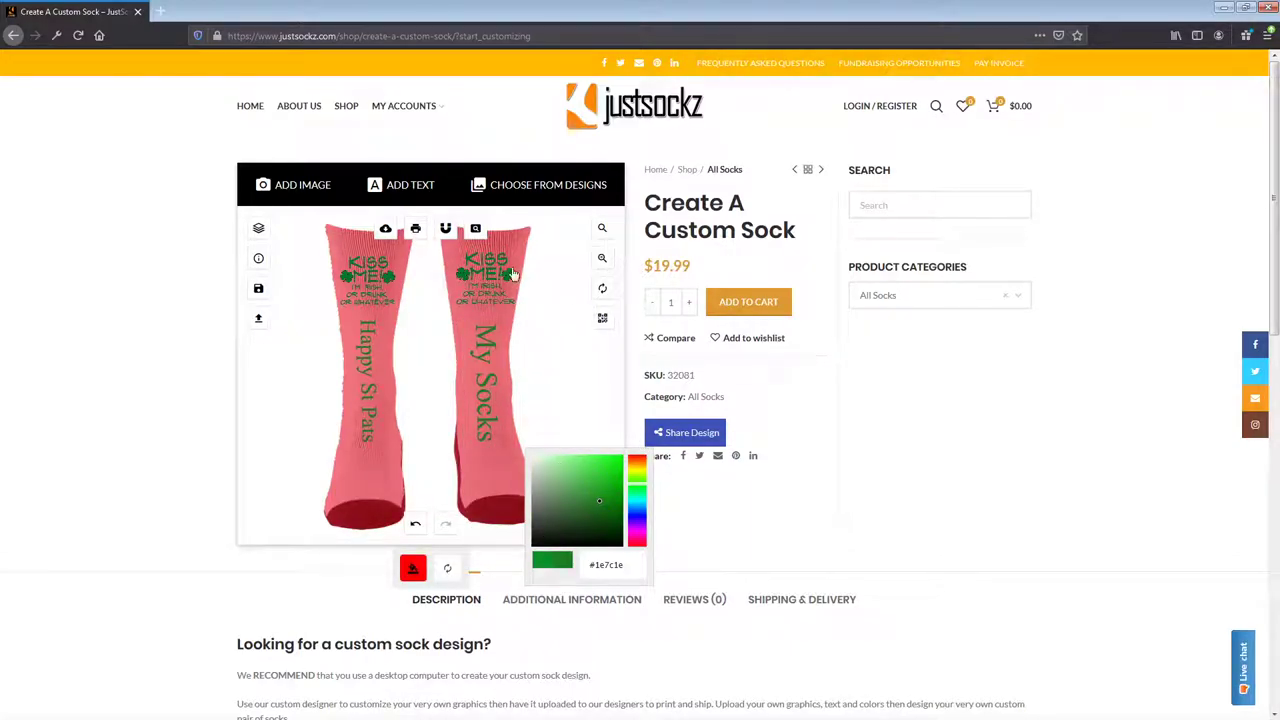
click(258, 229)
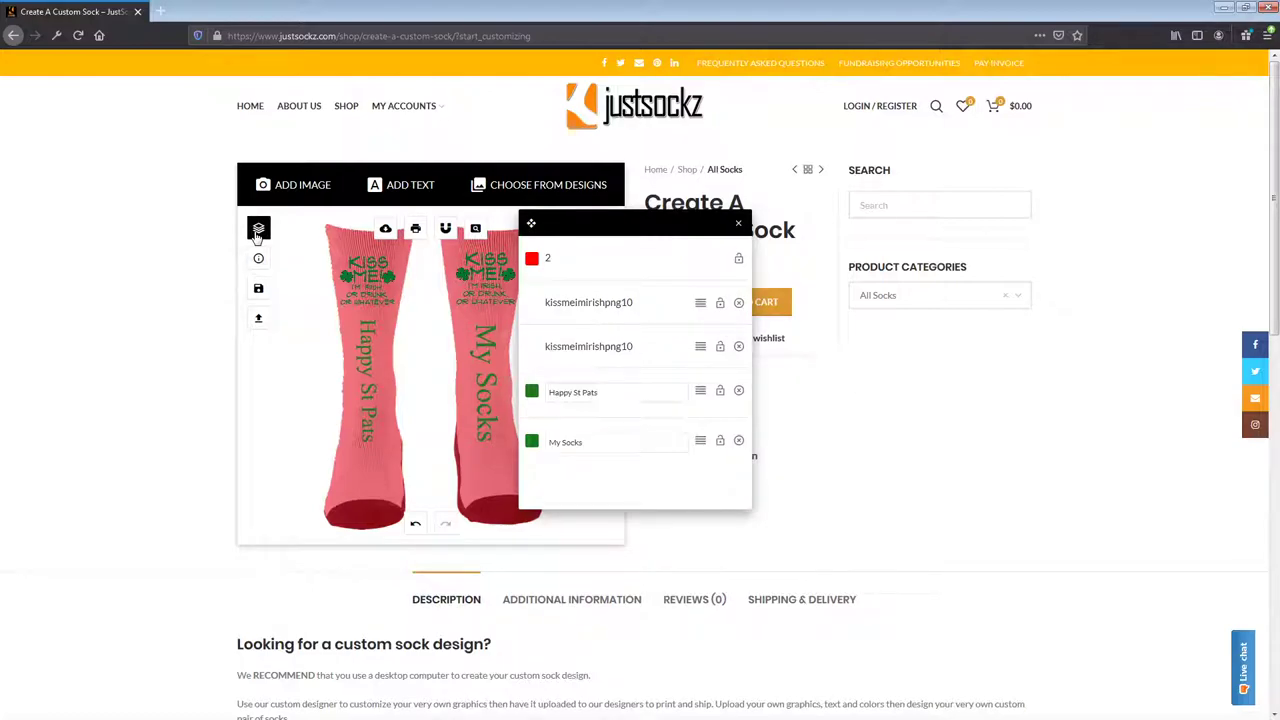
click(740, 224)
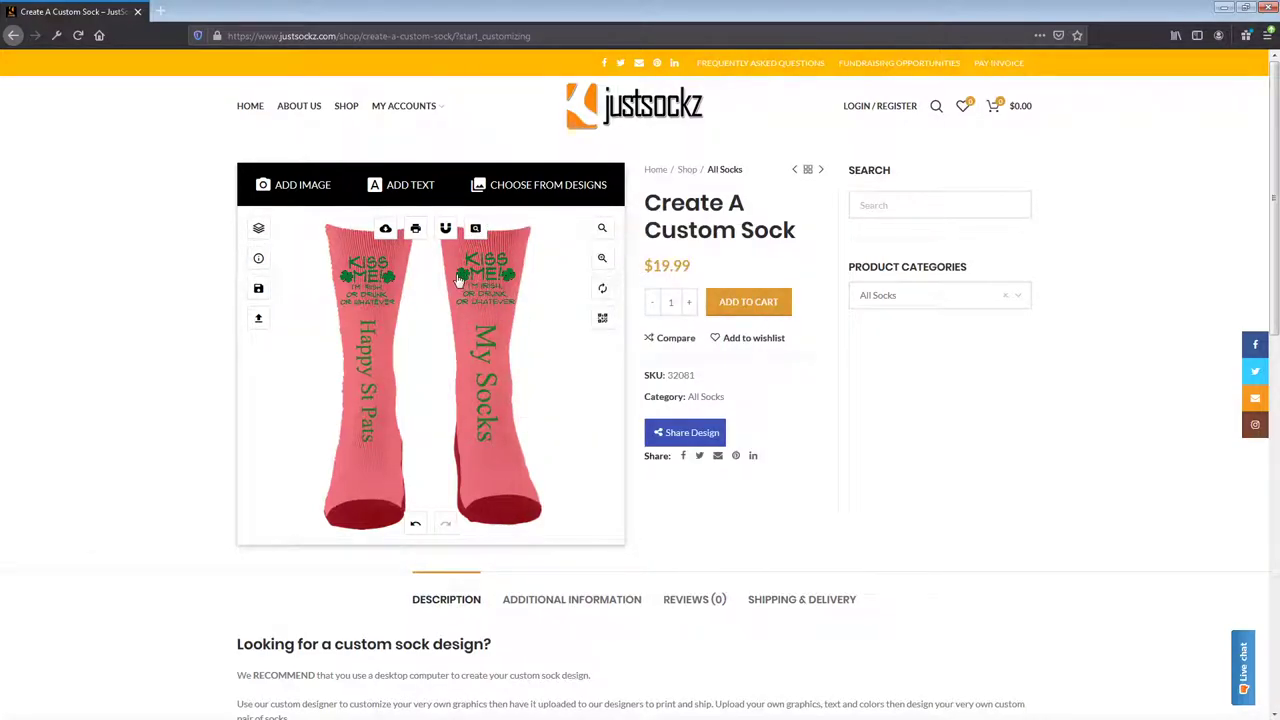
Move the "Kiss Me" graphic on the left sock slightly upward
click(462, 281)
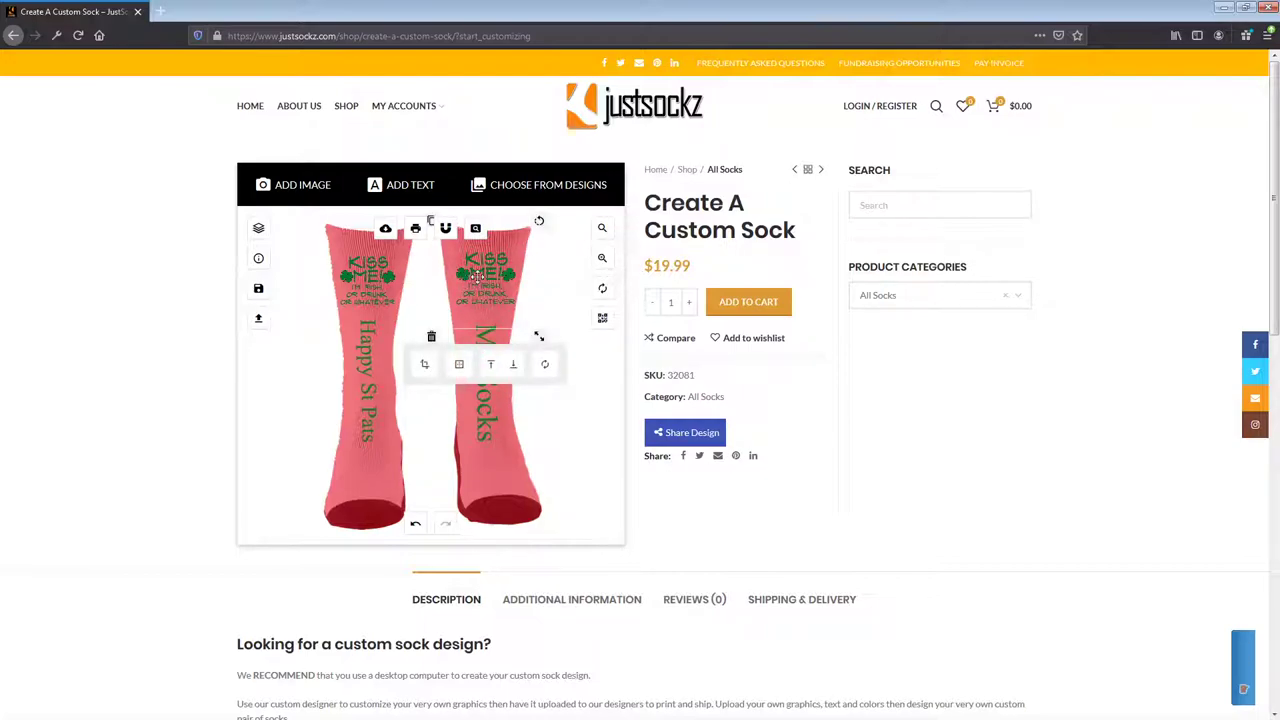
click(352, 290)
drag(351, 290, 348, 270)
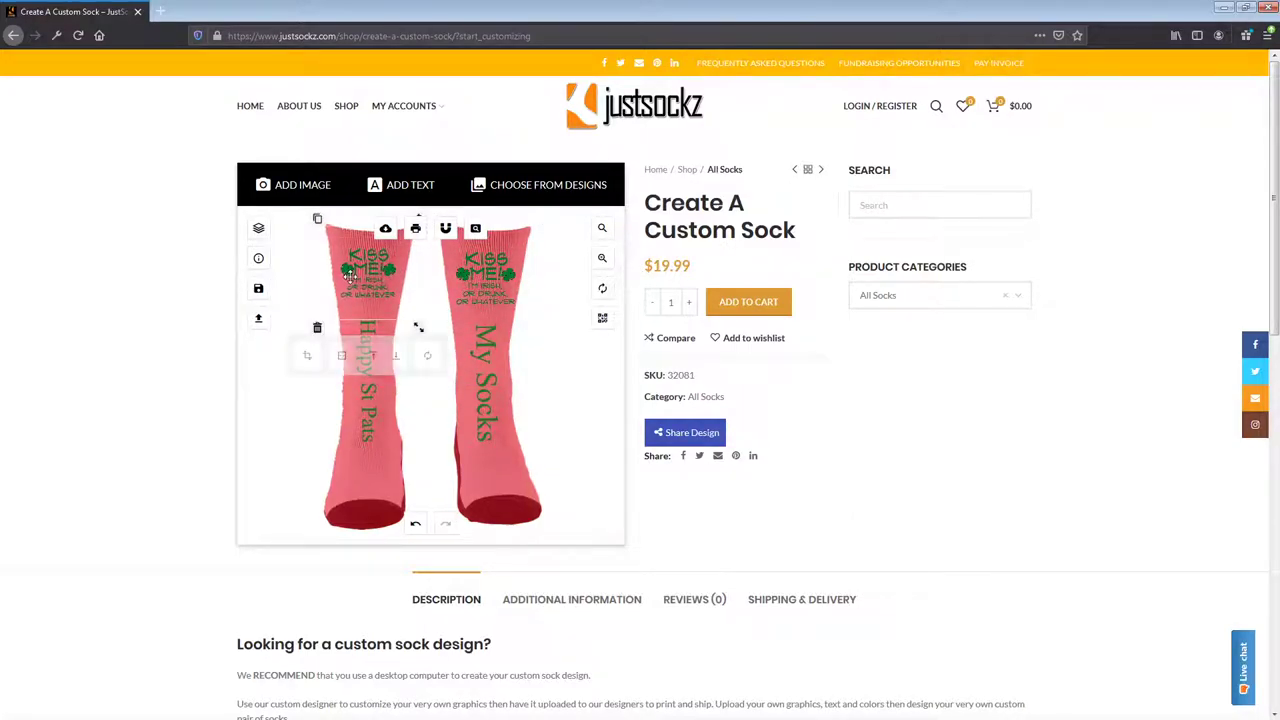
Change the base color of both socks from red to white, #FFFFFF
click(387, 491)
click(413, 568)
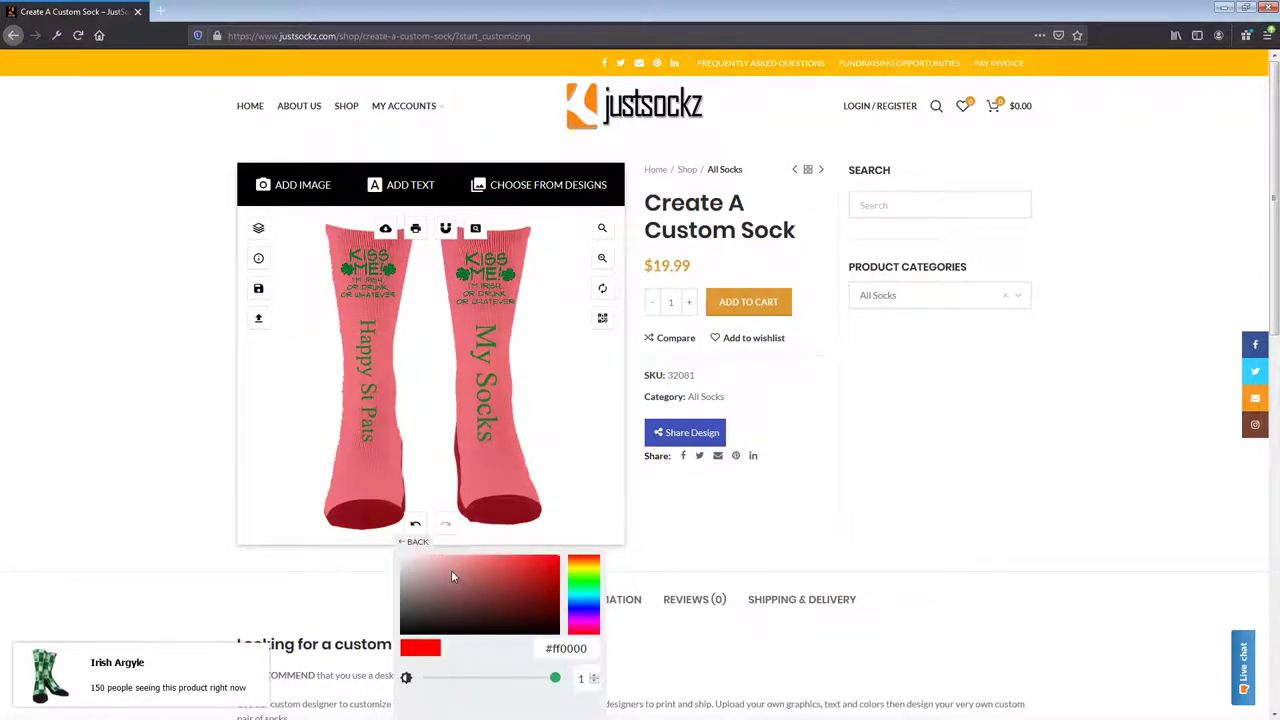
drag(451, 570, 410, 570)
click(416, 541)
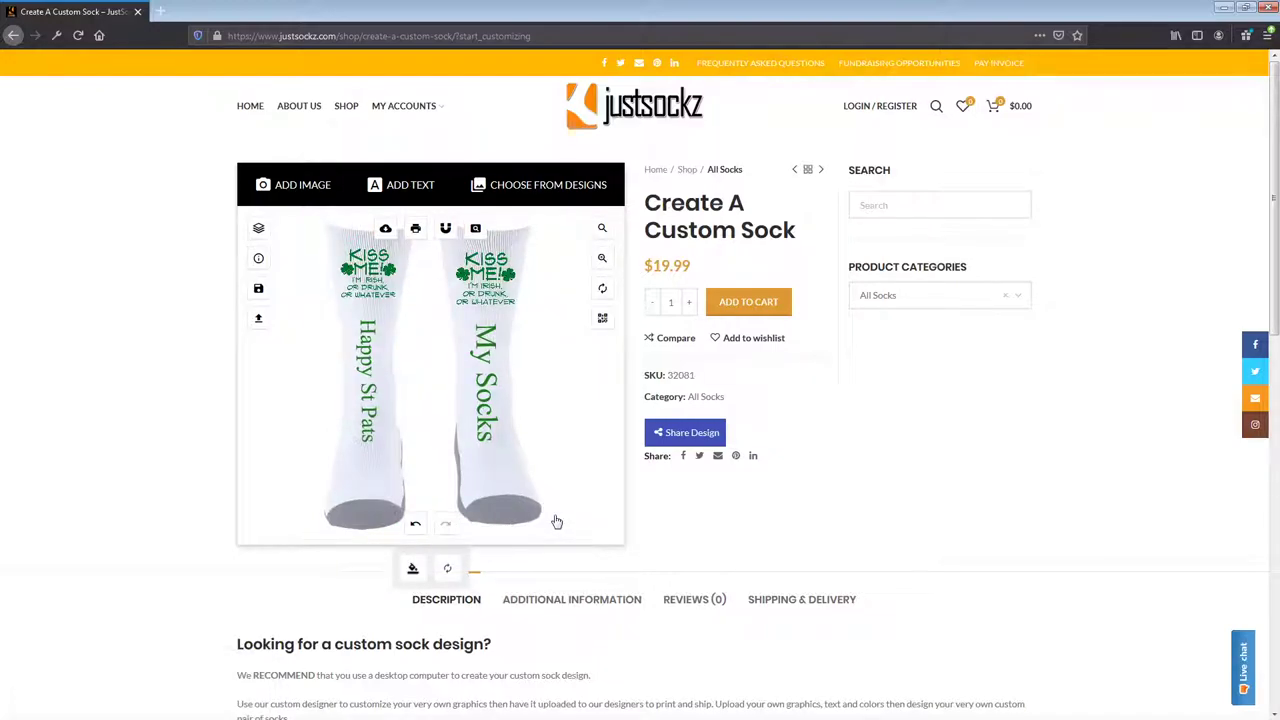
Generate a share link for the sock design and copy its link location
click(692, 440)
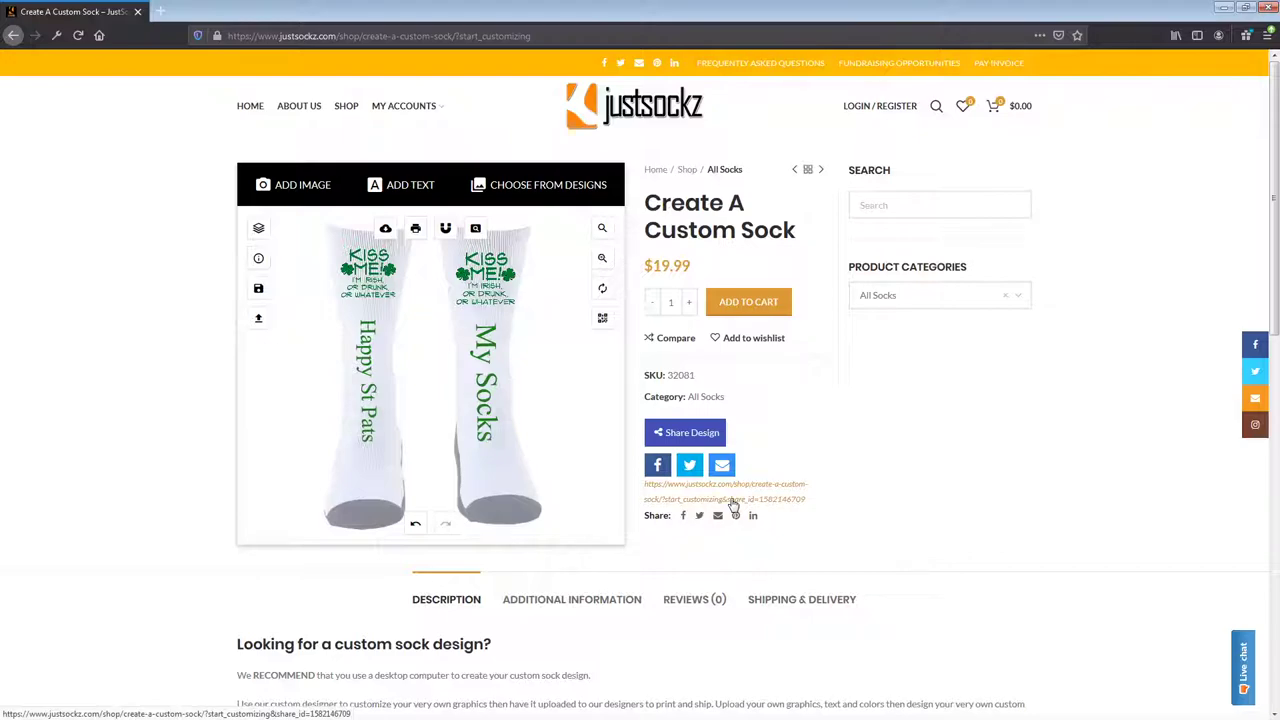
right_click(732, 503)
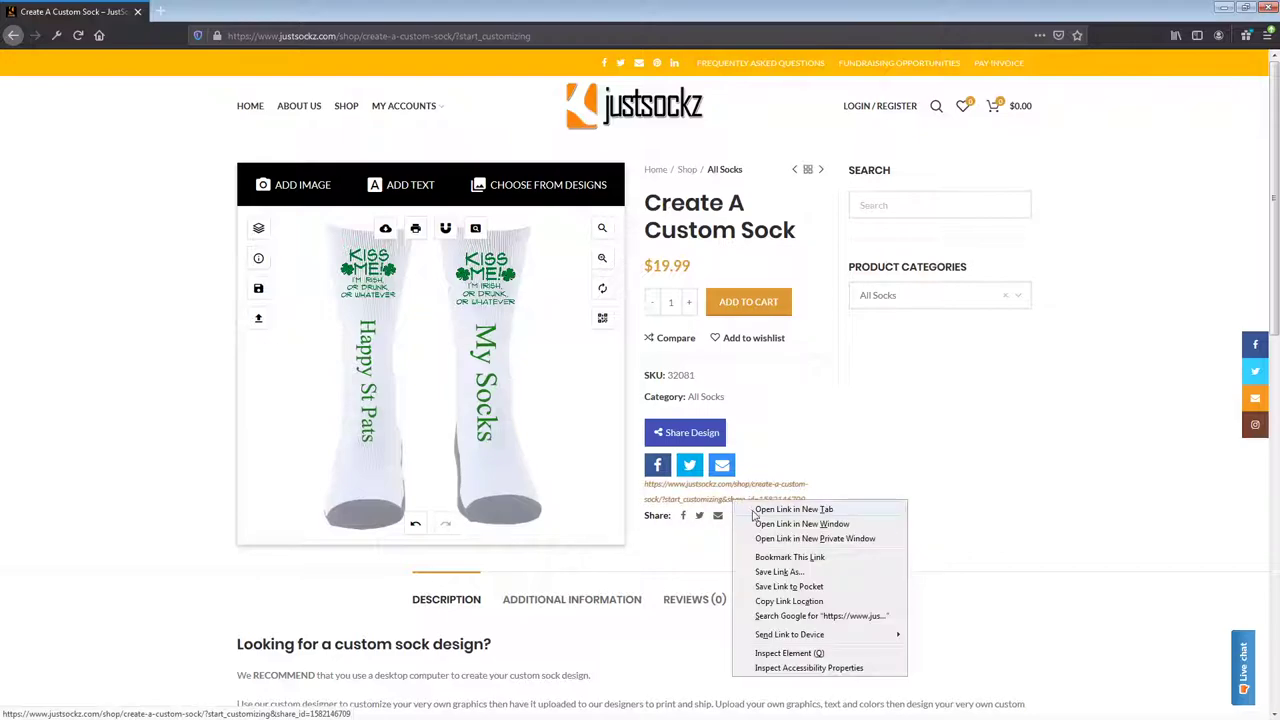
click(770, 601)
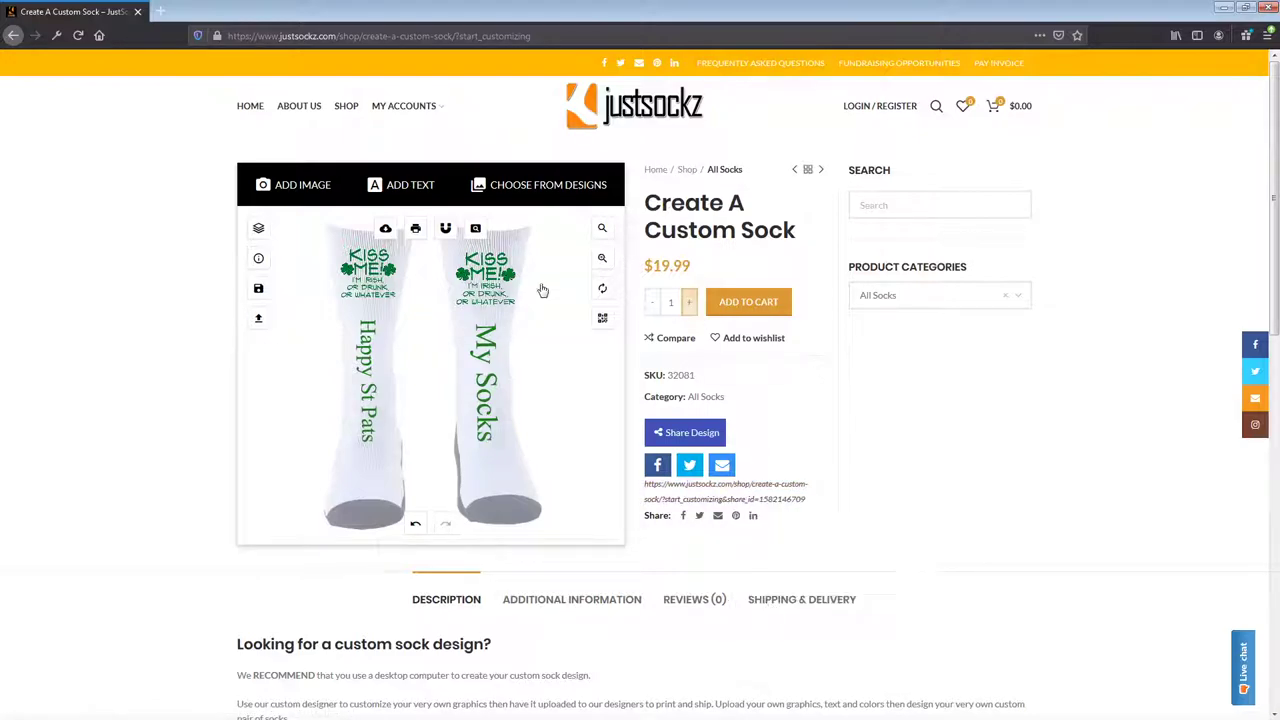
Check the copied share link in a new browser tab, dismissing the editor notice, and close that tab
click(157, 11)
right_click(230, 36)
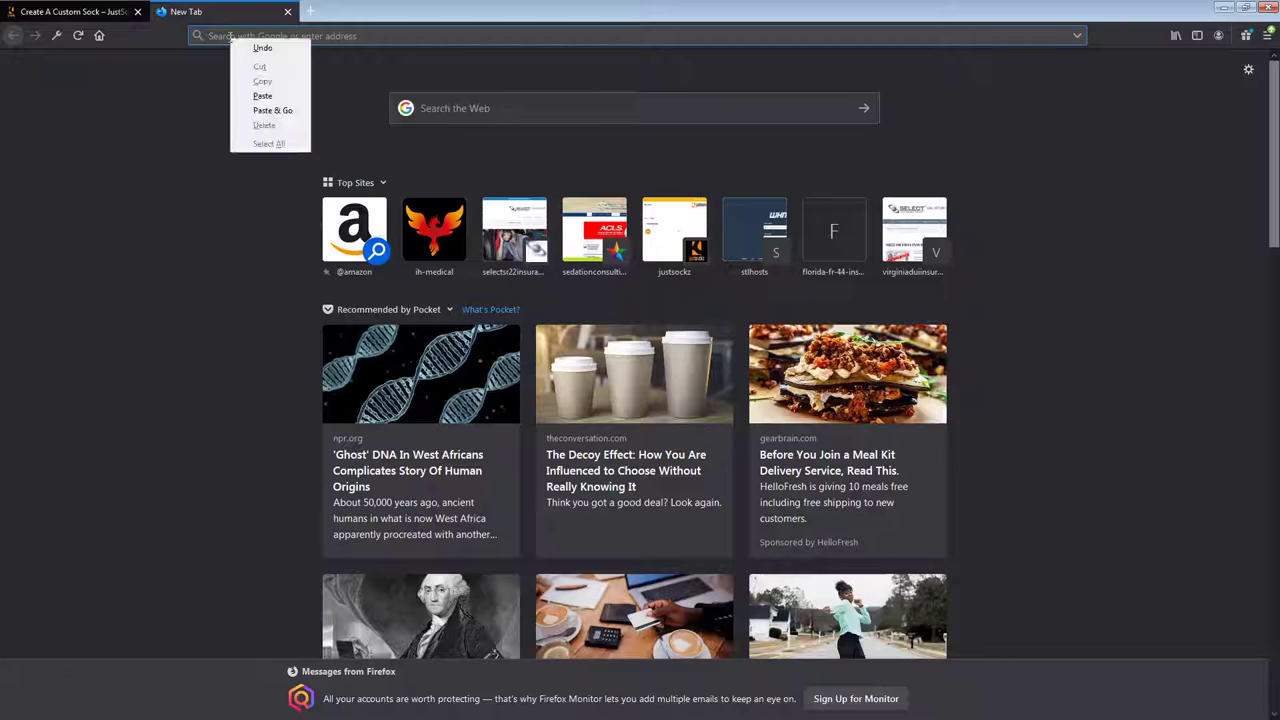
click(262, 96)
key(Return)
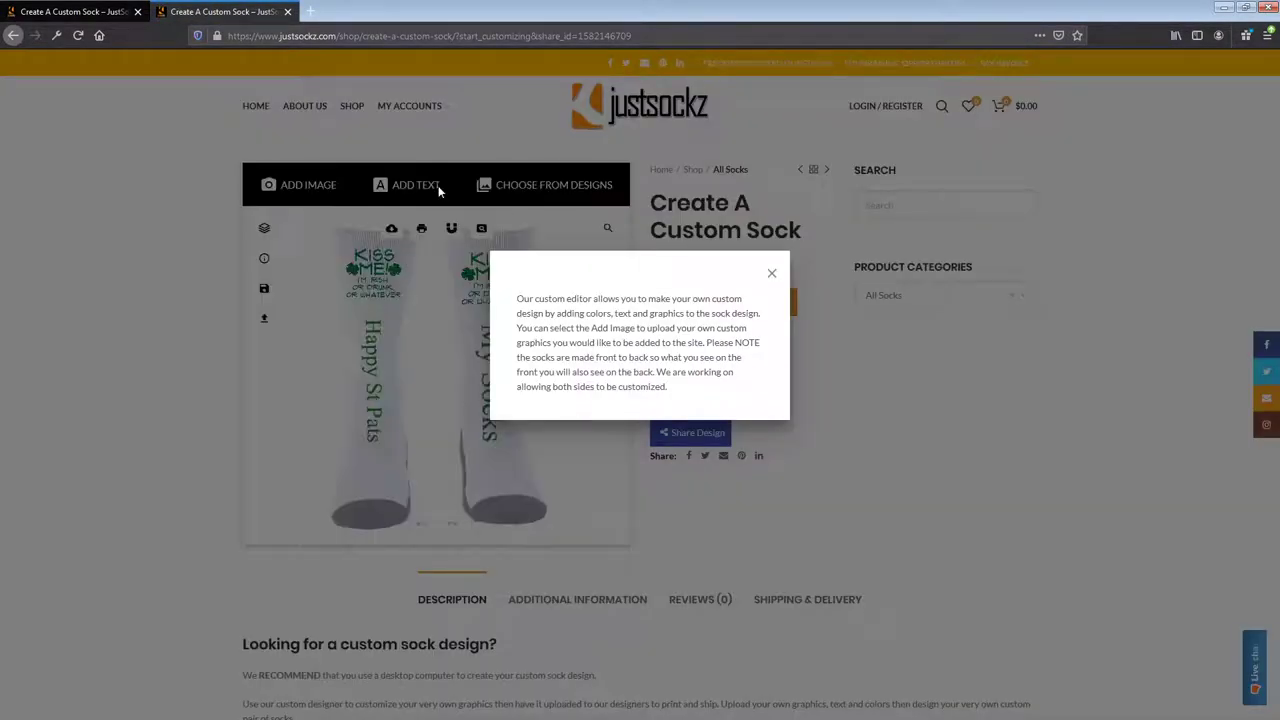
click(772, 275)
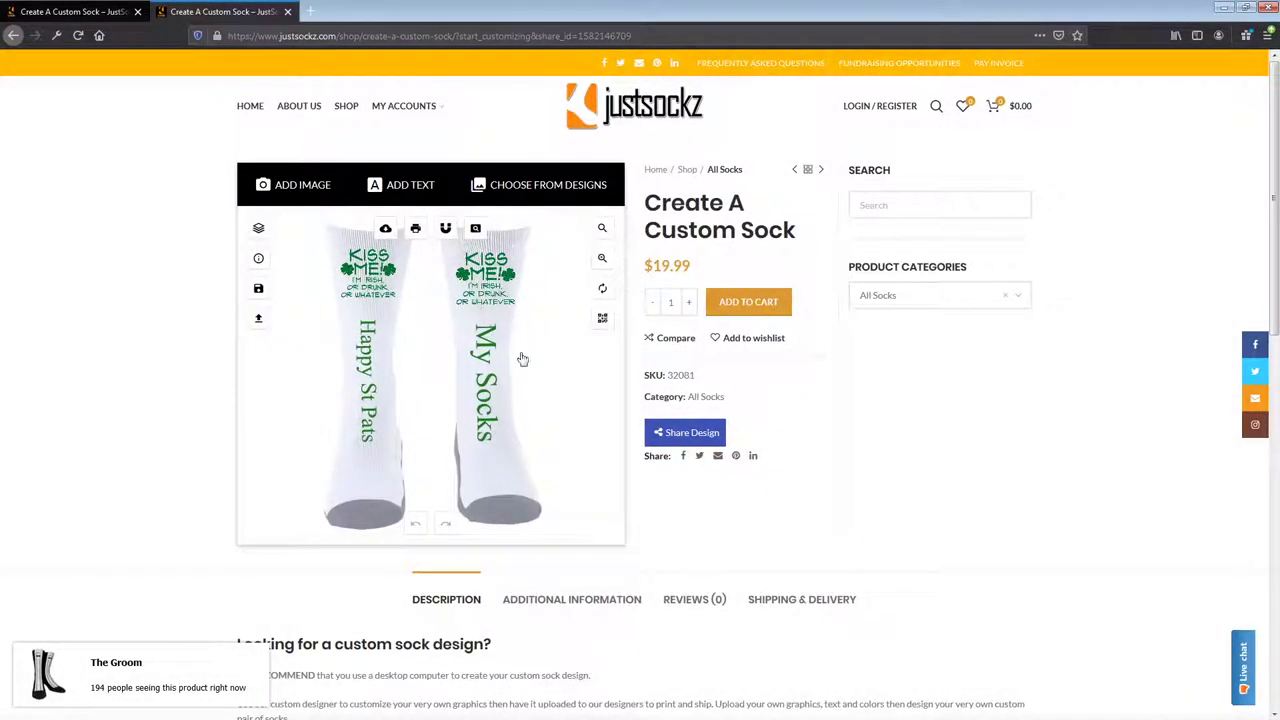
click(287, 12)
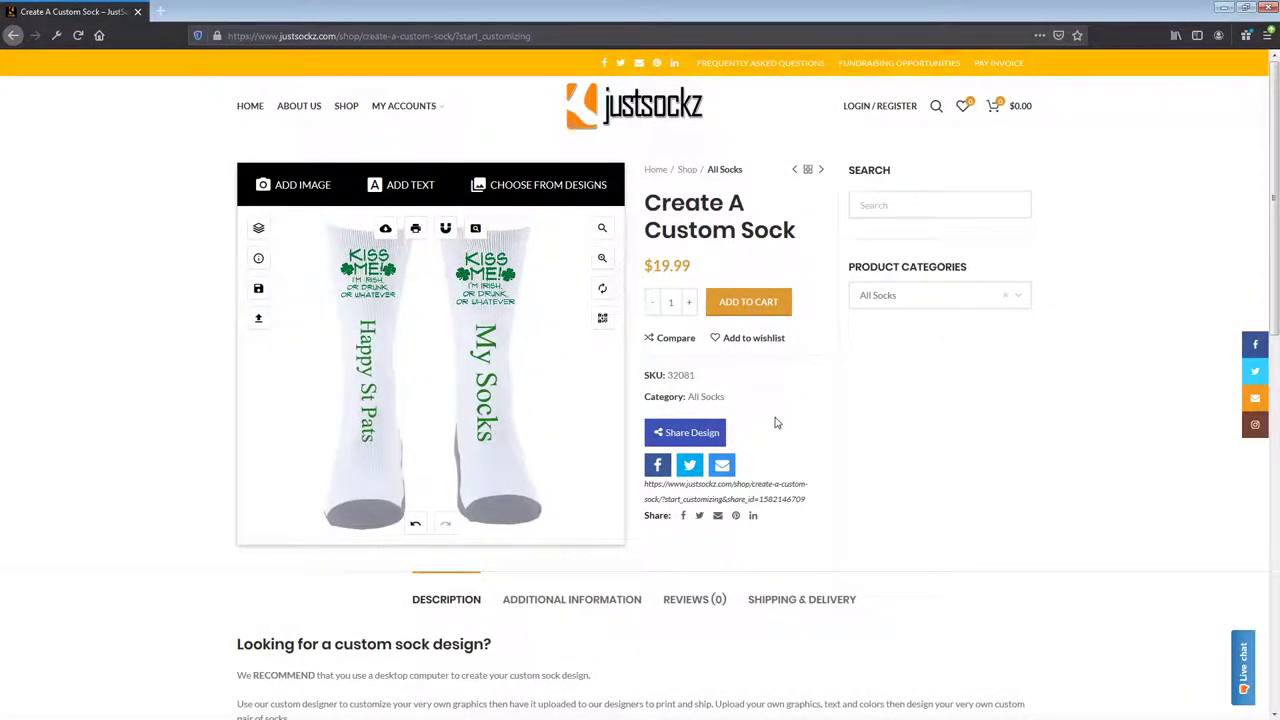
Add one pair of the custom socks to the cart and view the cart
click(752, 305)
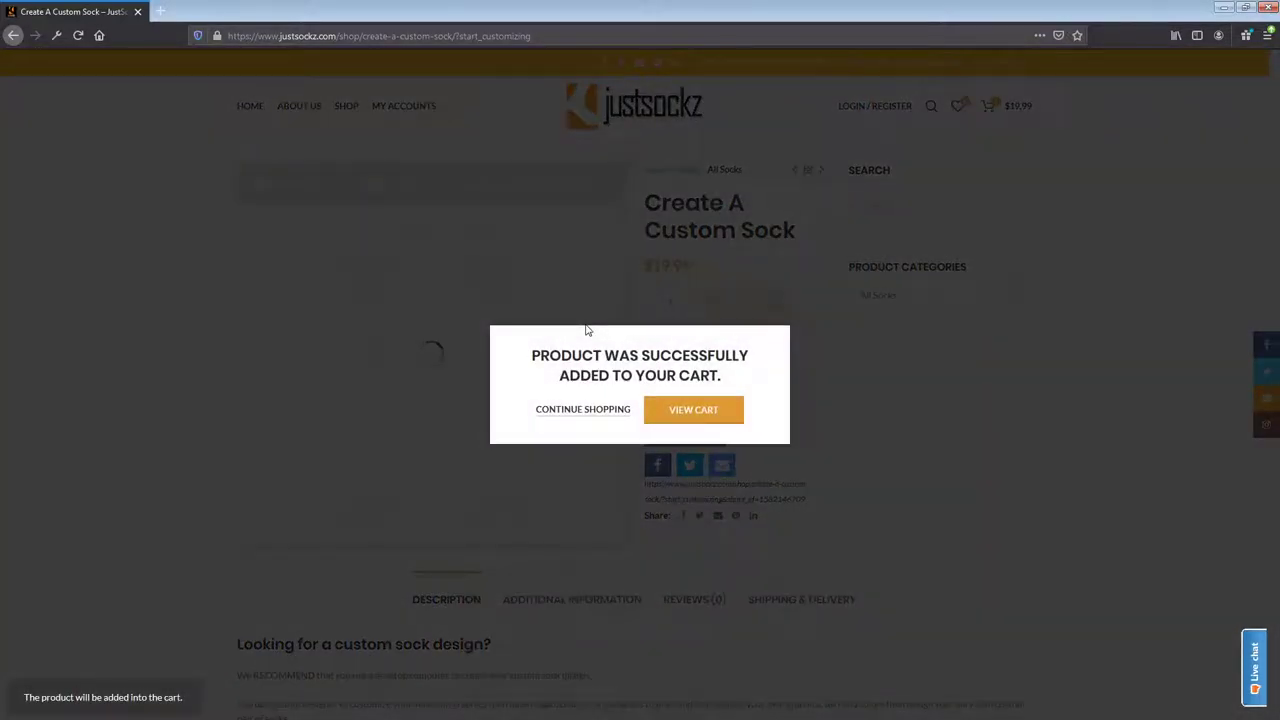
click(705, 408)
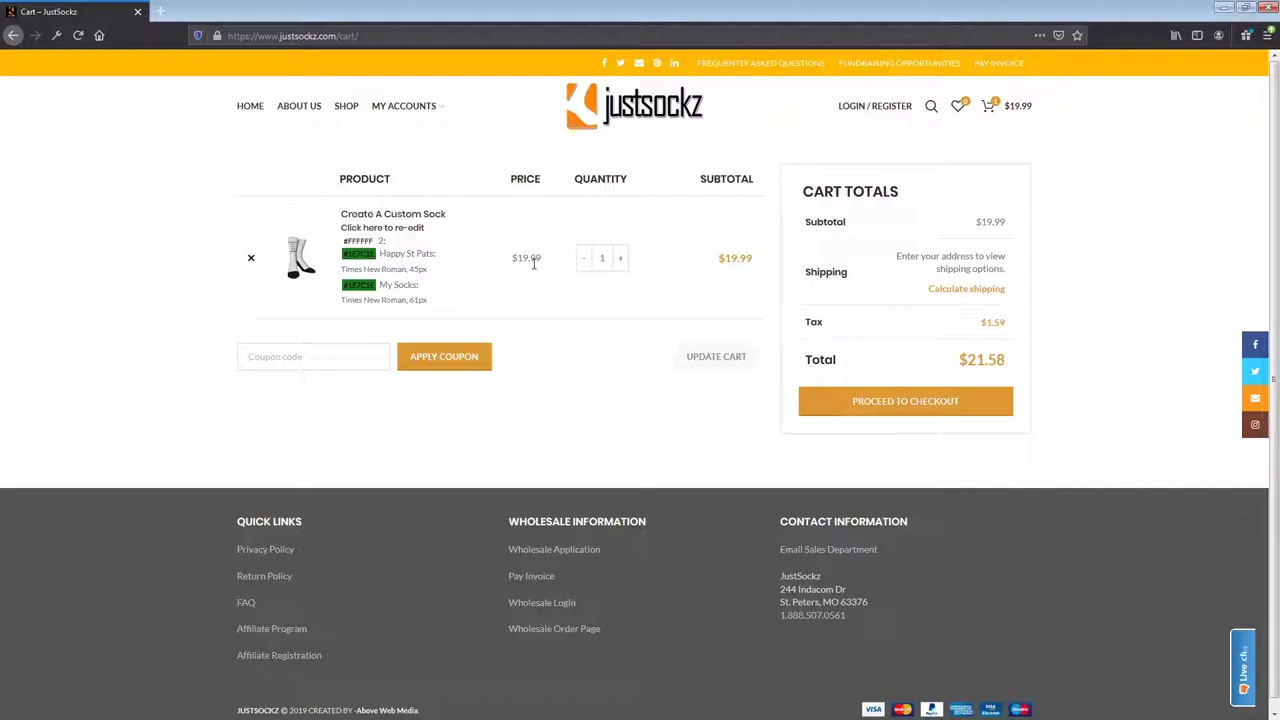
Proceed to checkout and examine the billing fields, order summary and payment options
click(858, 400)
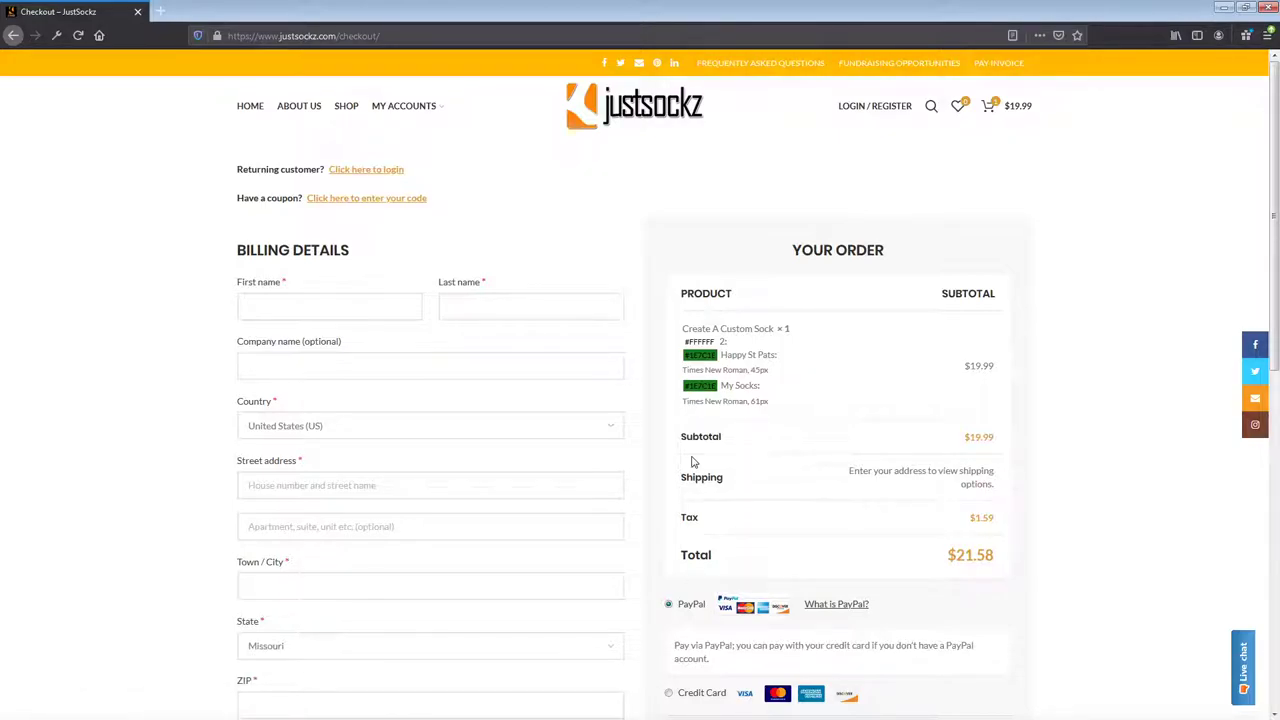
scroll(693, 462, down, 5)
scroll(703, 515, down, 3)
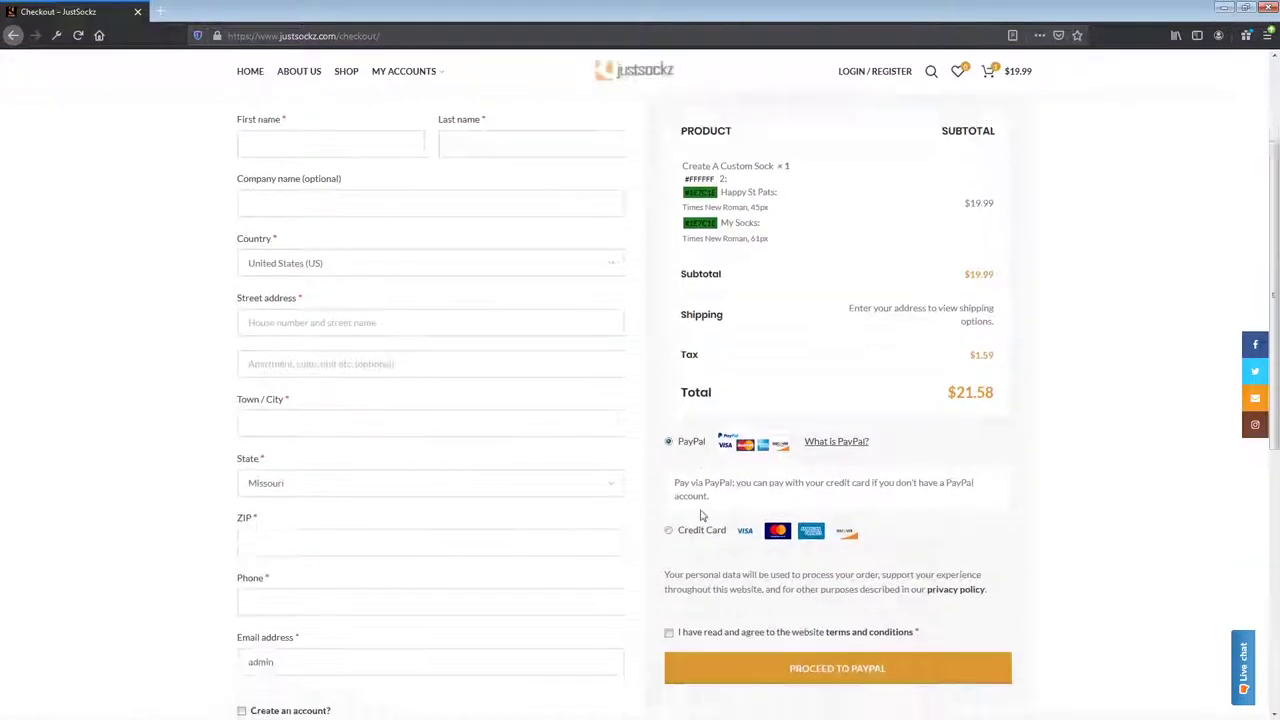